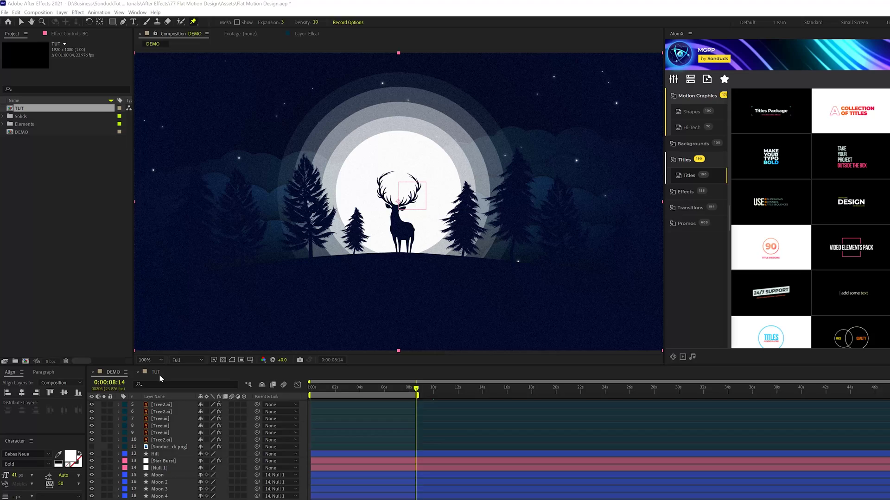
Step: Compare the empty TUT composition with the finished DEMO scene, returning to the Selection tool
click(132, 314)
click(171, 408)
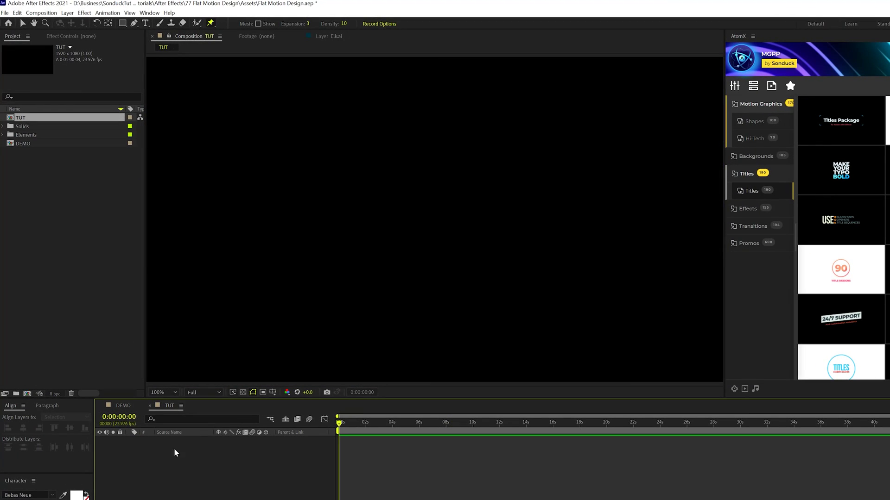
click(131, 407)
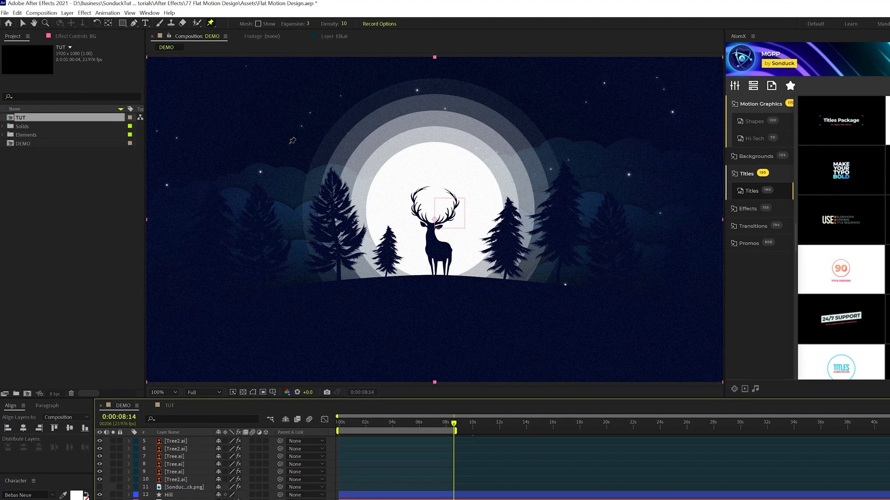
key(v)
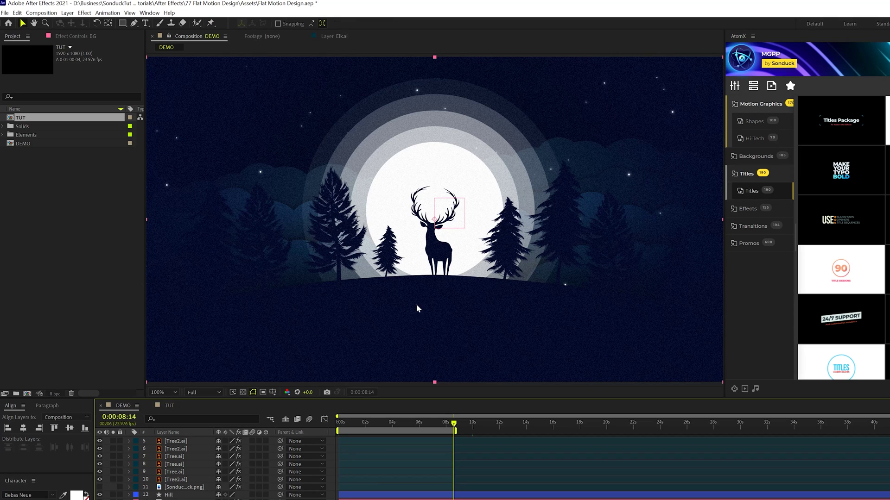
click(170, 406)
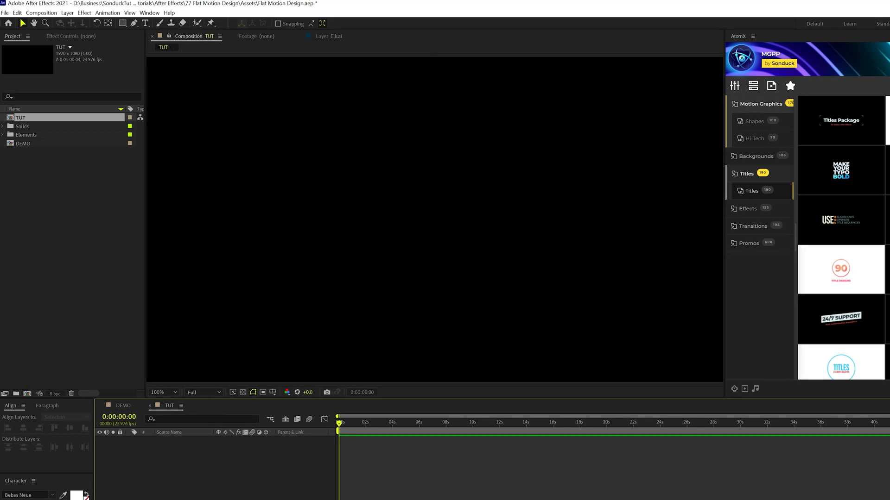
Step: Add a full-frame dark navy (00081B) solid named Sky, then view DEMO again
click(67, 13)
mouse_move(74, 21)
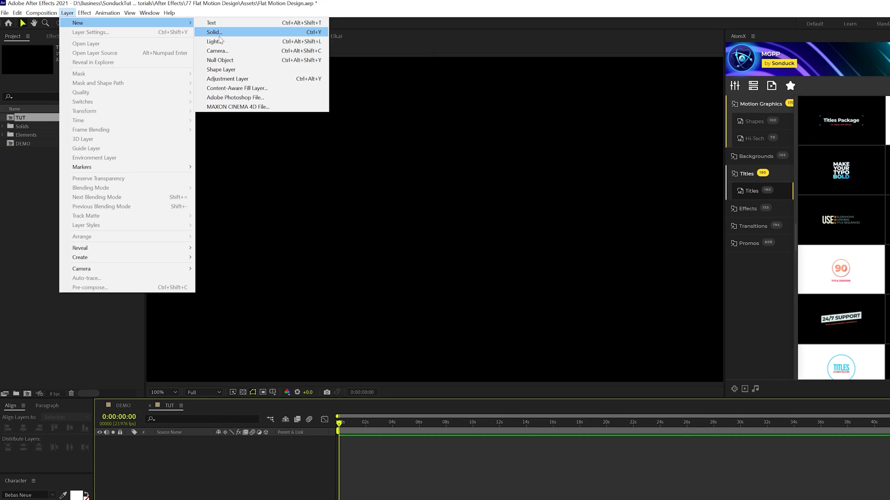
click(218, 33)
text(Sky)
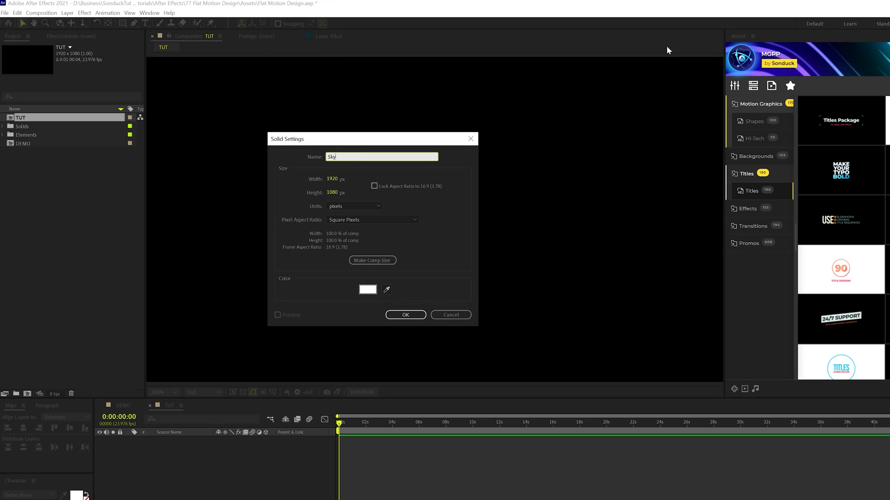
click(367, 290)
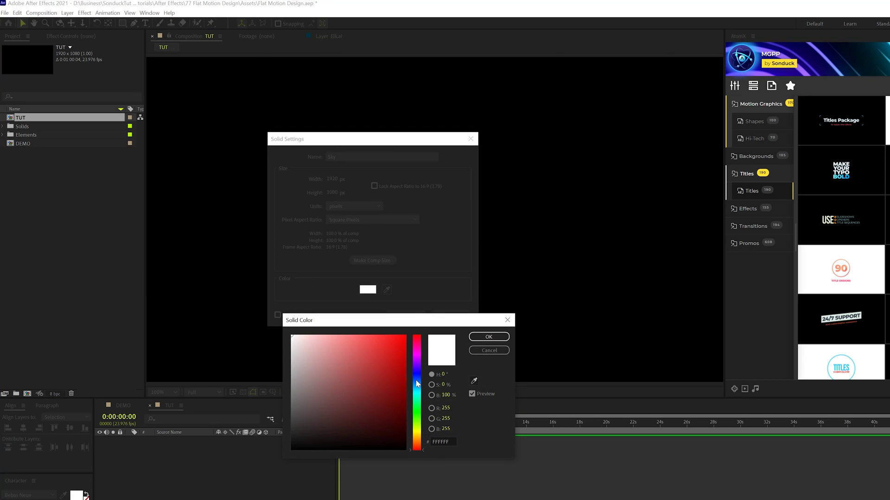
mouse_move(415, 380)
mouse_down()
mouse_move(417, 369)
mouse_move(420, 389)
mouse_move(419, 376)
mouse_up()
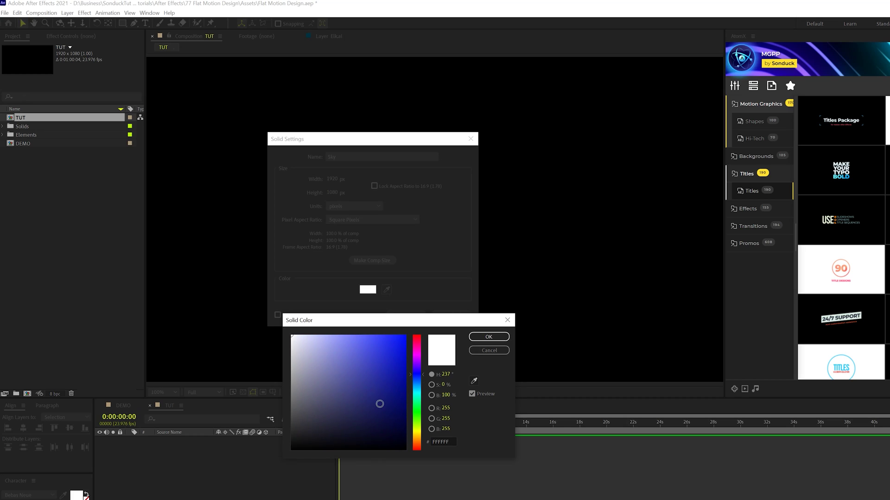
drag(379, 404, 407, 431)
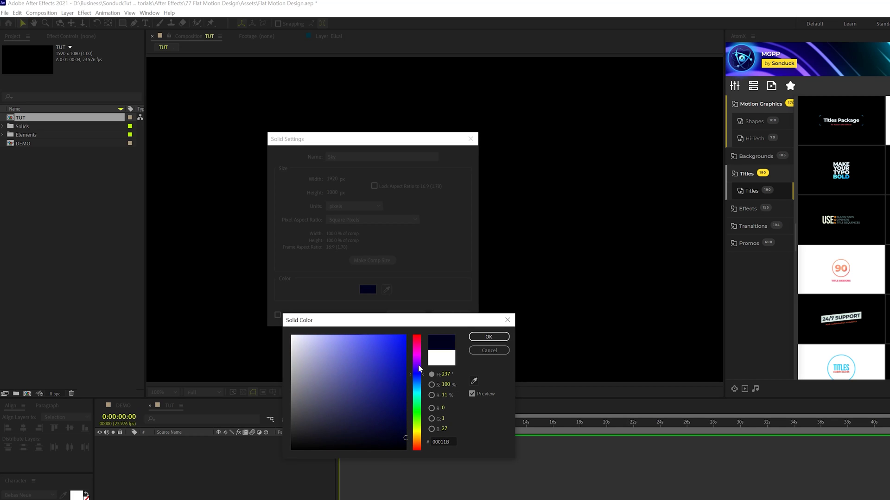
drag(419, 369, 418, 379)
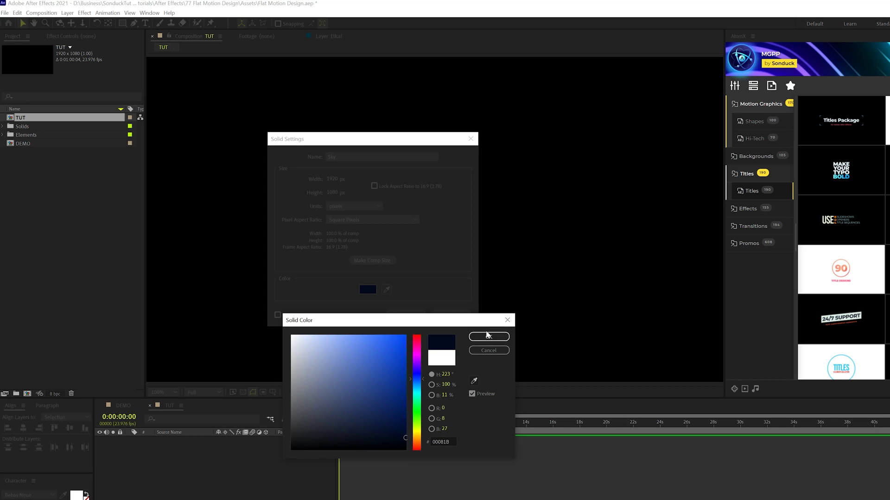
click(488, 335)
key(Return)
click(127, 408)
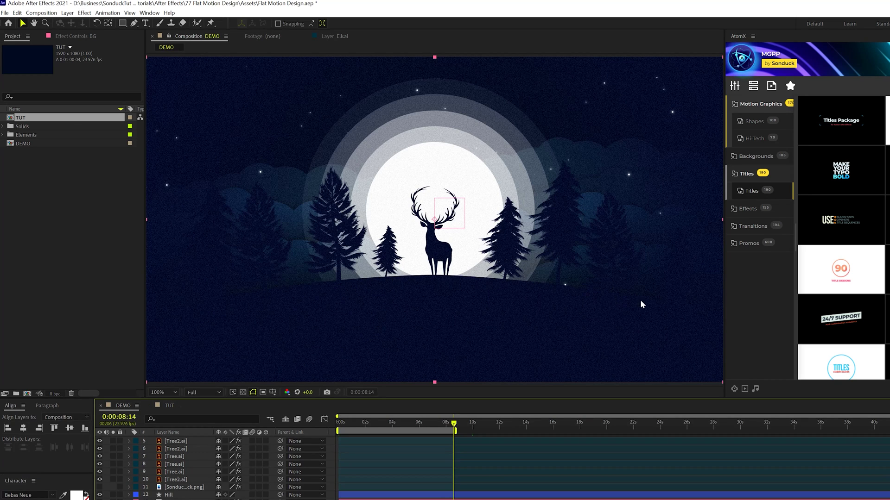
Step: Select the Ellipse tool in the TUT composition
click(170, 405)
click(132, 23)
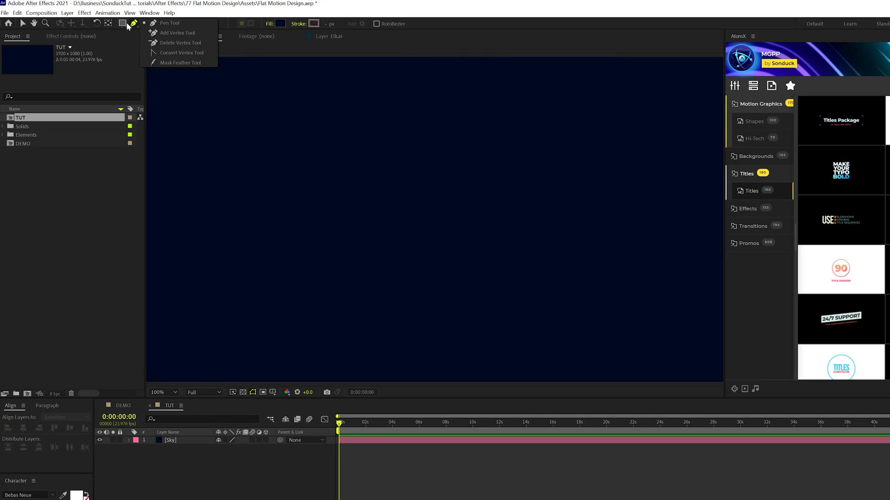
click(122, 23)
click(166, 42)
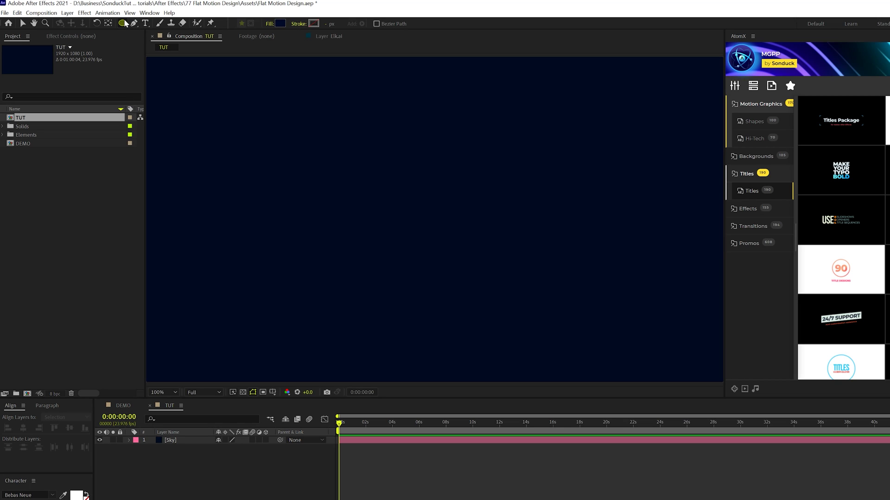
click(124, 23)
click(159, 62)
scroll(442, 315, down, 2)
Step: Draw a wide ellipse across the bottom of the frame and fill it dark blue
drag(275, 267, 608, 351)
click(280, 23)
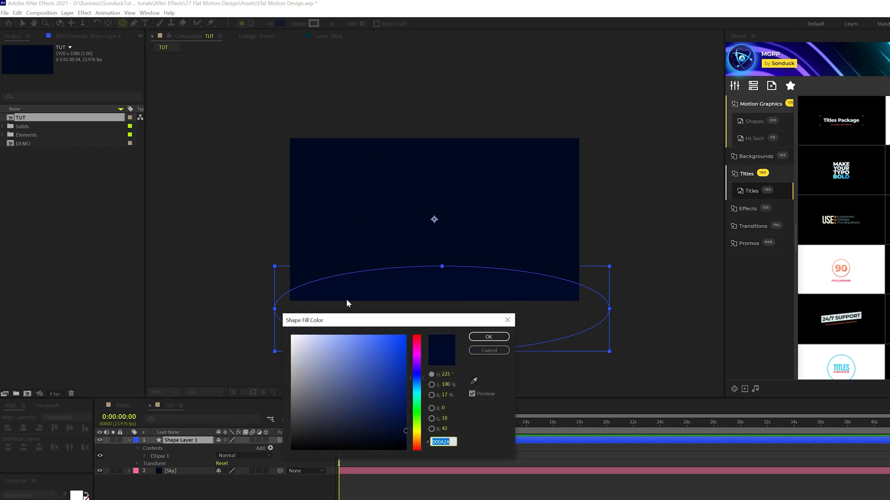
click(403, 416)
drag(405, 428, 405, 437)
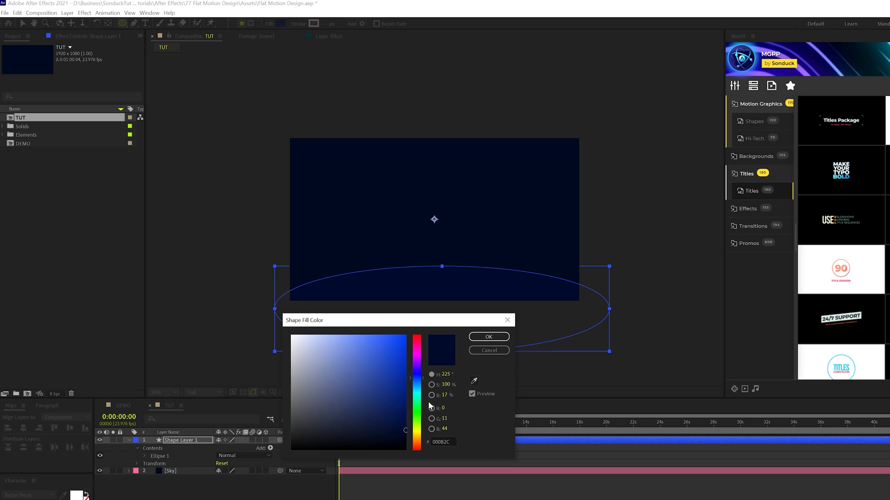
click(489, 337)
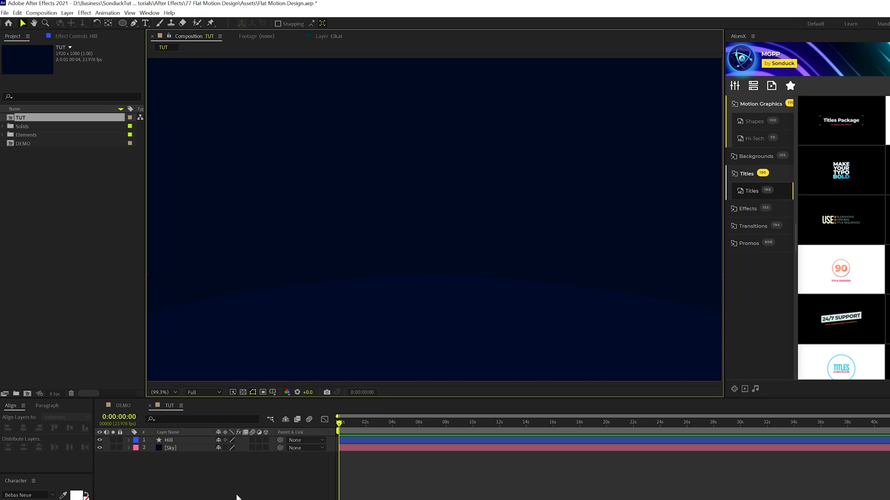
Step: After checking the DEMO scene, set the Ellipse tool's fill to white
click(130, 407)
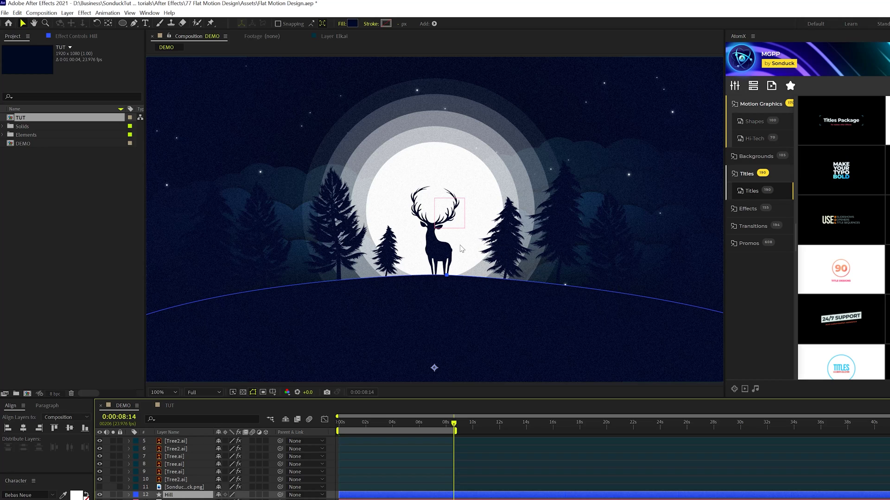
click(171, 406)
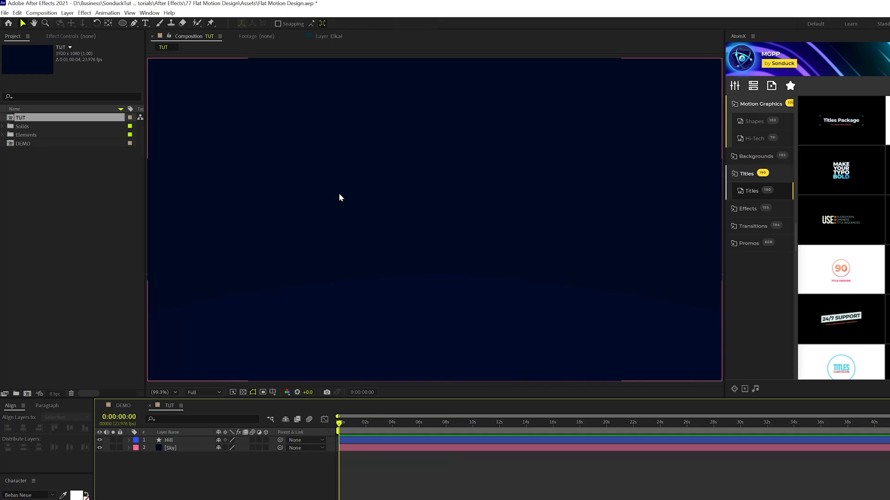
drag(122, 23, 161, 47)
click(280, 24)
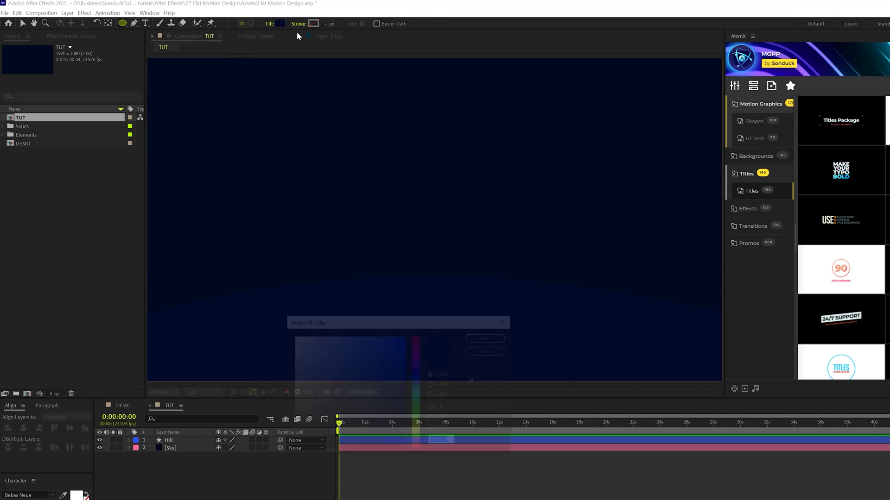
click(296, 340)
click(488, 339)
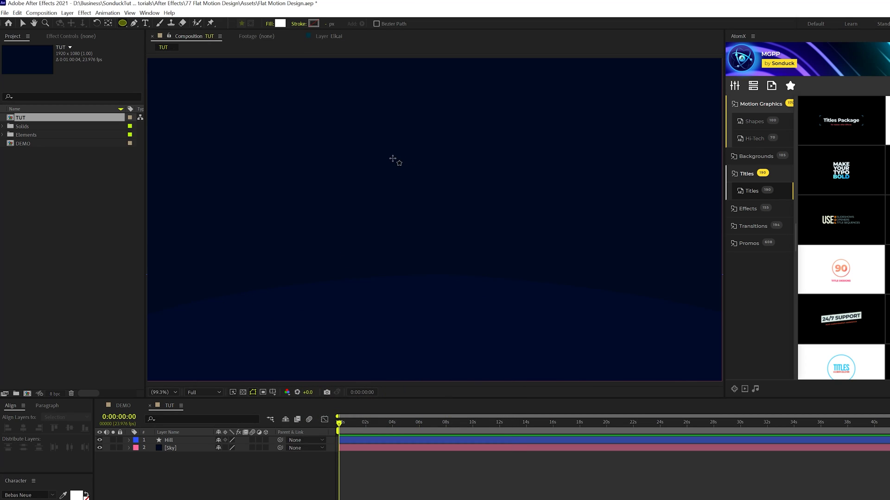
Step: Draw a large white moon circle, centre it, and lower it behind the Hill layer
mouse_move(392, 158)
mouse_down()
mouse_move(489, 236)
mouse_move(537, 306)
mouse_move(516, 282)
mouse_up()
drag(506, 252, 538, 277)
click(22, 427)
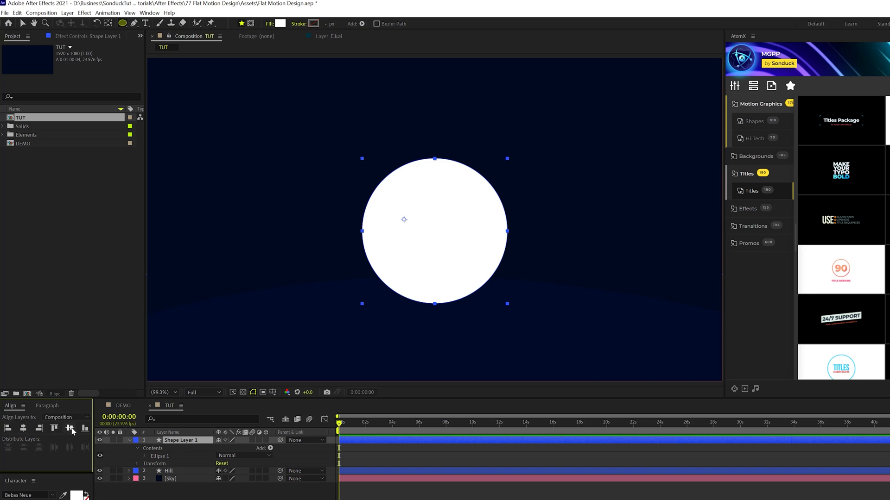
click(70, 428)
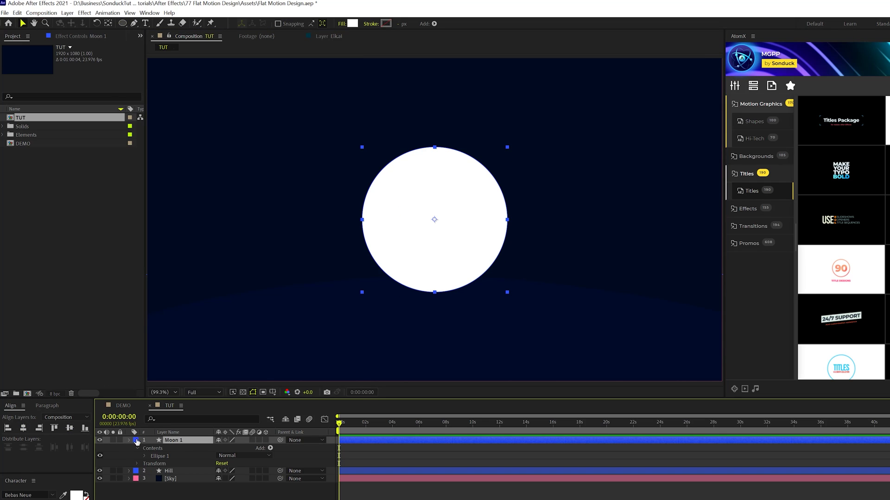
click(129, 440)
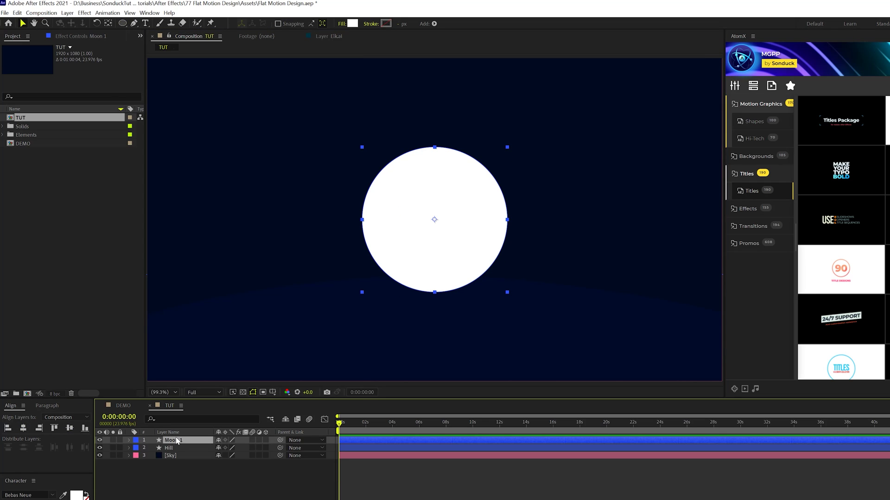
drag(176, 441, 174, 458)
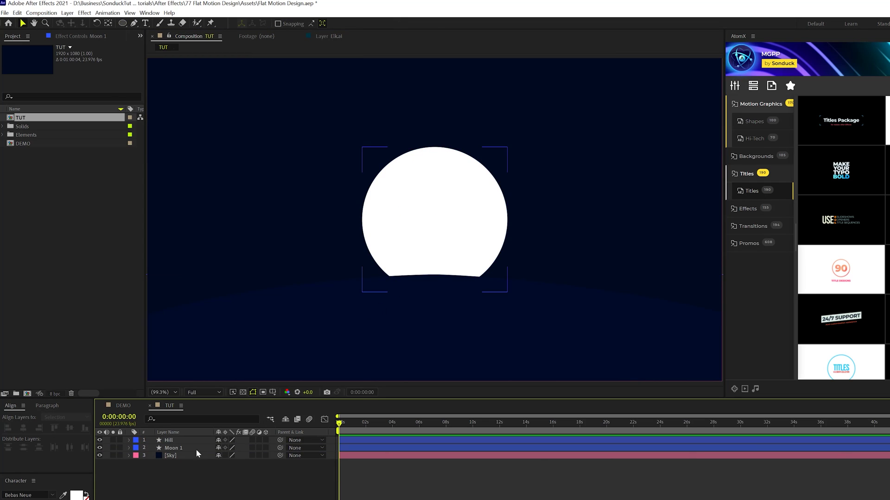
click(393, 271)
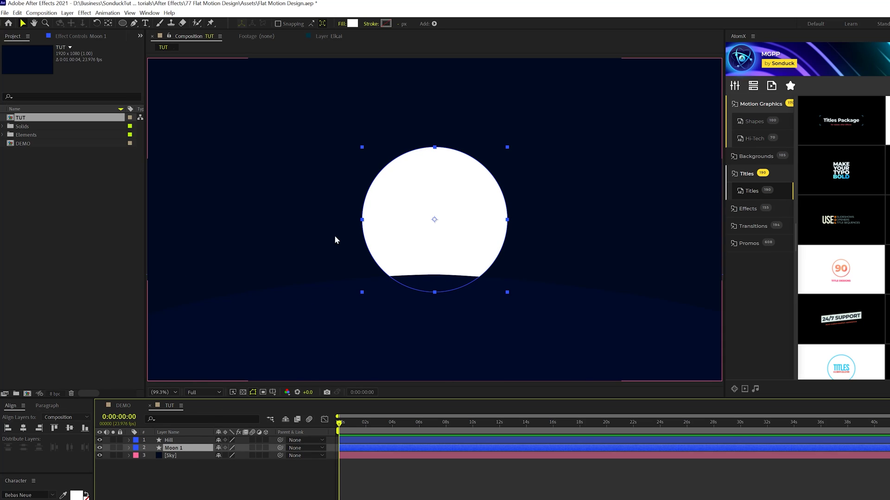
drag(431, 222, 431, 236)
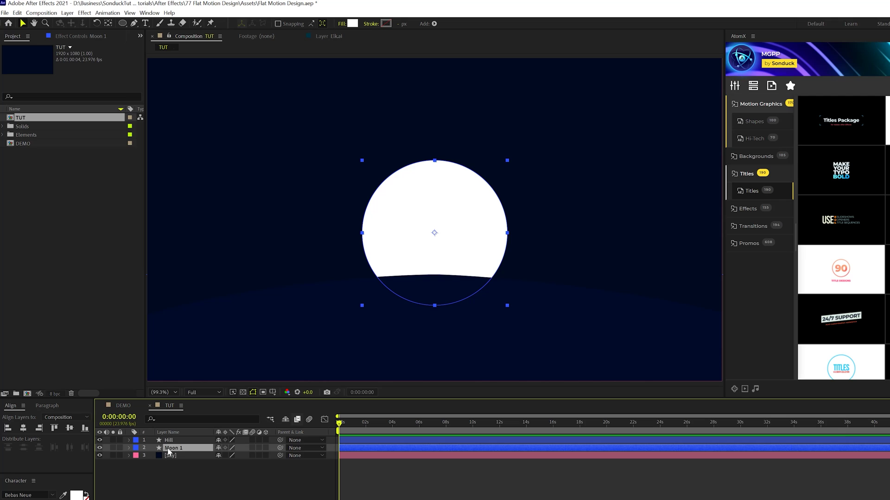
Step: Duplicate the moon as Moon 2 beneath it, scaled to about 120% with reduced opacity
key(ctrl+d)
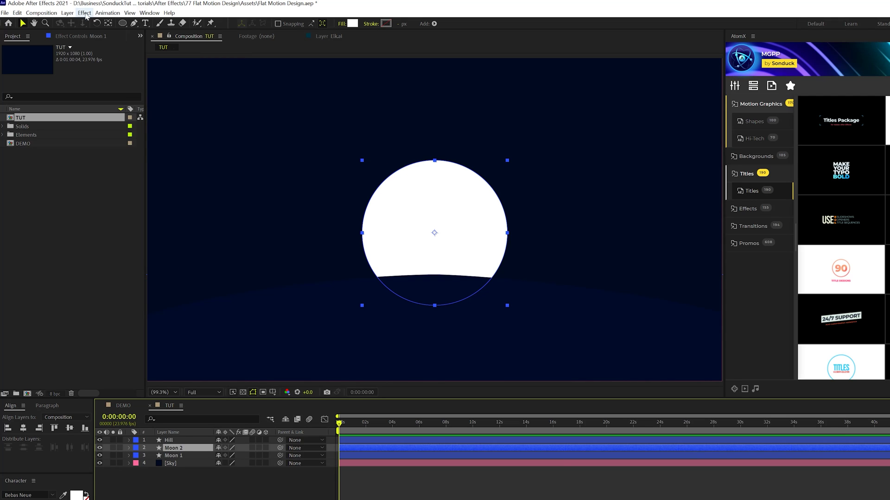
click(17, 13)
click(215, 456)
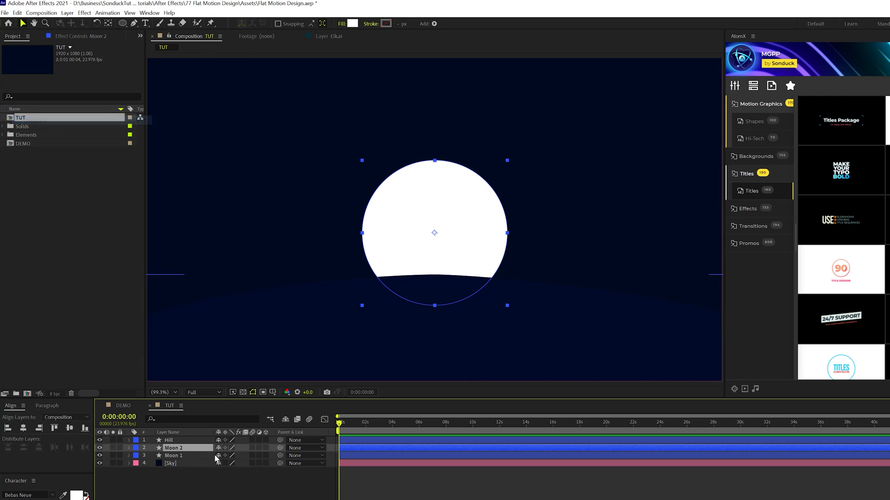
key(ctrl+])
key(s)
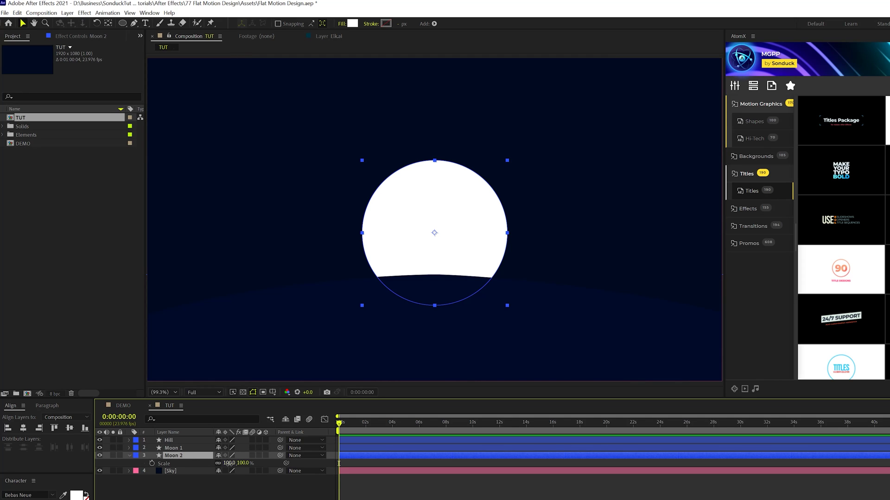
drag(229, 463, 200, 463)
key(t)
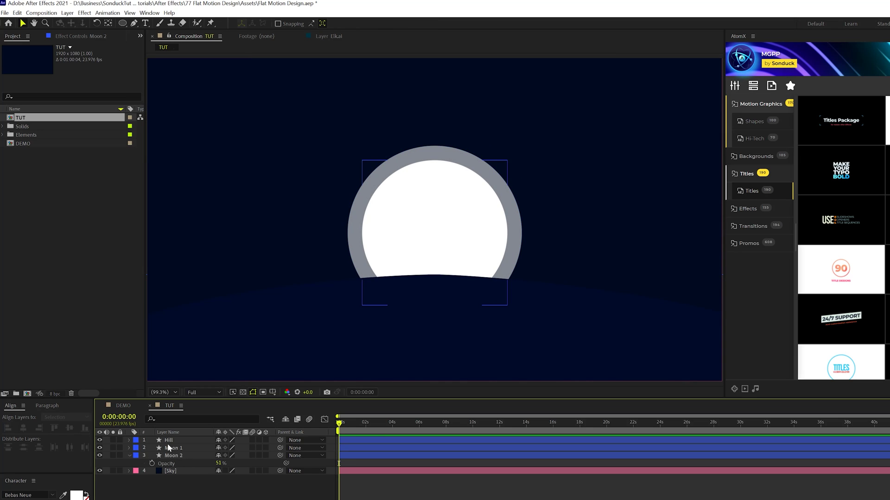
click(170, 455)
key(t)
Step: Make Moon 3 at 138% scale and 34% opacity, then duplicate into Moon 4 and 5
key(ctrl+d)
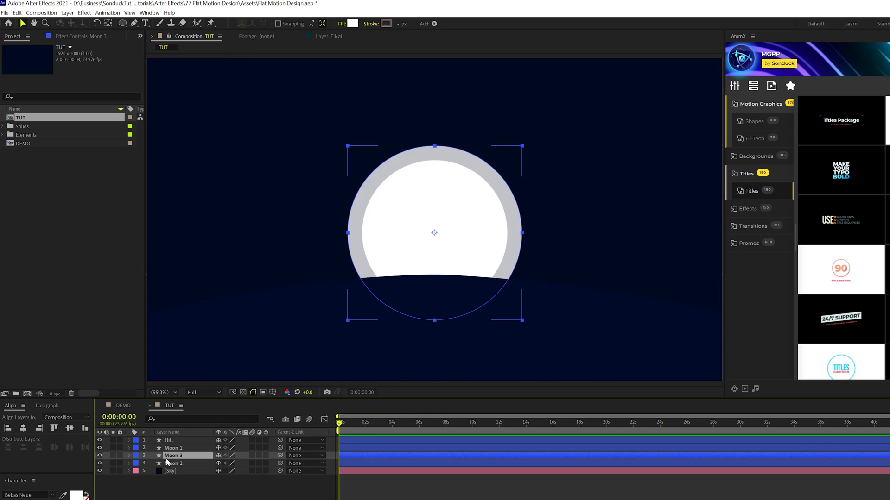
key(ctrl+bracketleft)
key(s)
drag(227, 471, 207, 468)
key(t)
key(ctrl+d)
key(ctrl+d)
key(F2)
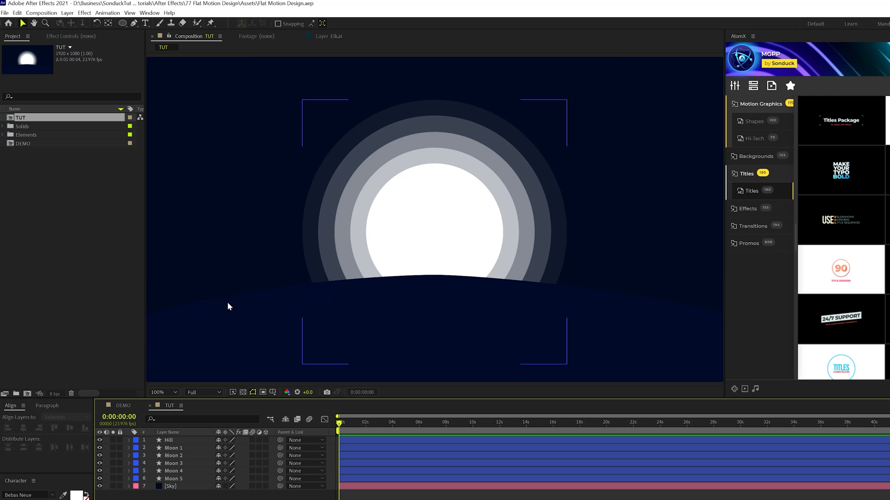
Step: Draw nine overlapping white circles in one shape layer to form a cloud
click(123, 406)
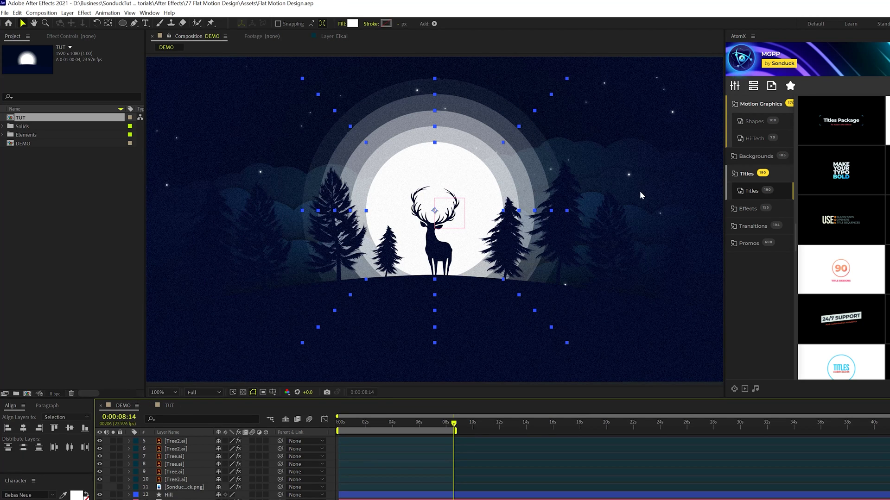
click(169, 408)
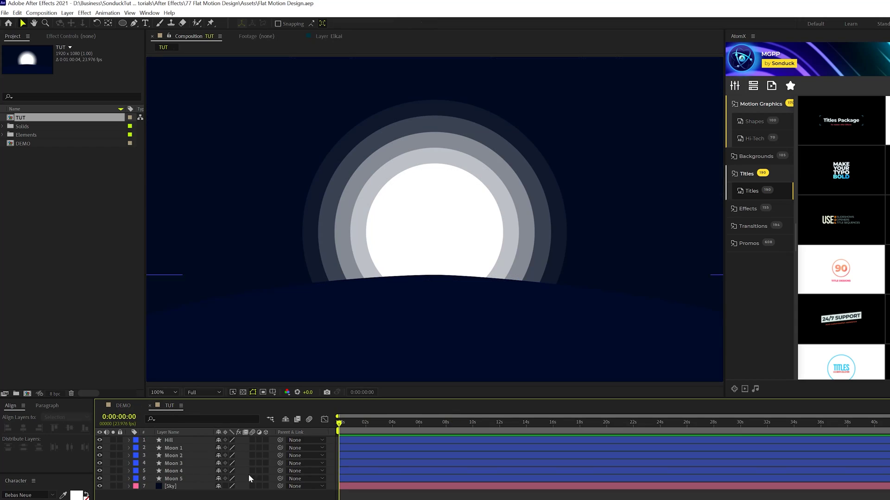
click(123, 24)
click(139, 48)
mouse_move(229, 196)
mouse_down()
mouse_move(262, 229)
mouse_move(396, 239)
mouse_up()
drag(378, 197, 423, 251)
drag(428, 202, 487, 260)
drag(408, 189, 458, 238)
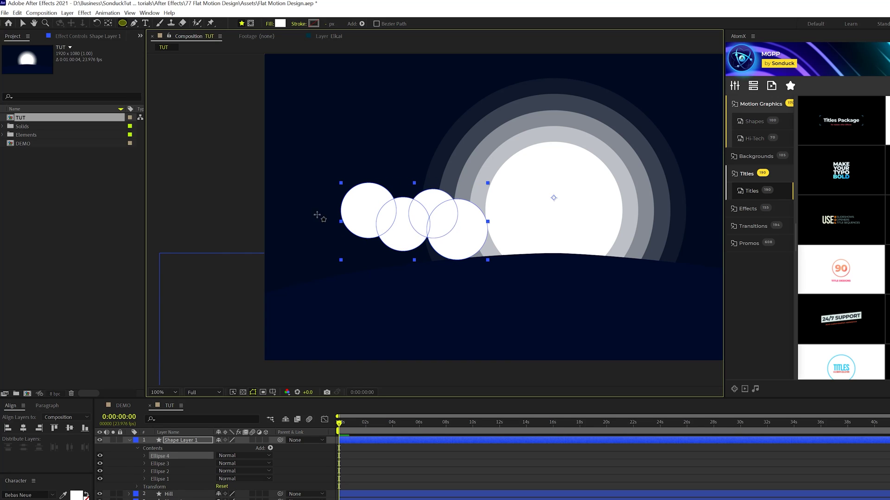
drag(308, 195, 364, 234)
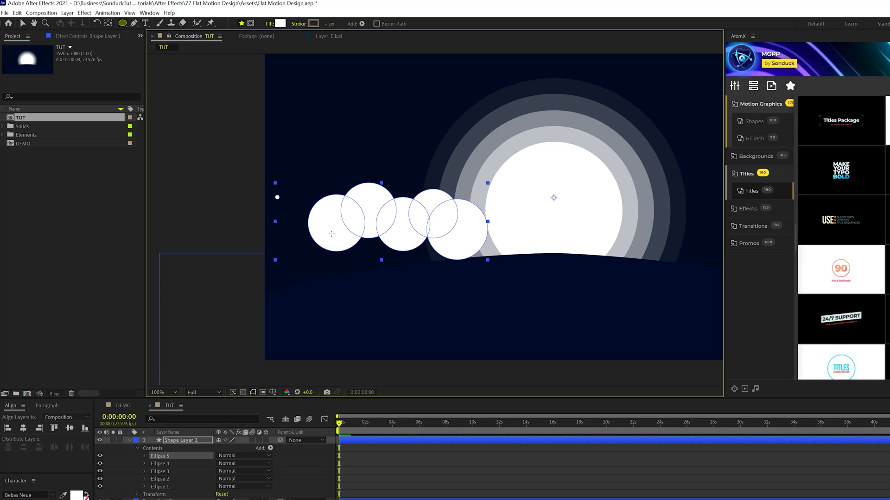
drag(275, 195, 331, 251)
drag(255, 205, 315, 265)
mouse_move(470, 194)
mouse_down()
mouse_move(500, 239)
mouse_move(517, 241)
mouse_up()
drag(319, 178, 364, 225)
Step: Move the cloud layer below Hill and lower the cloud onto the hill
click(130, 440)
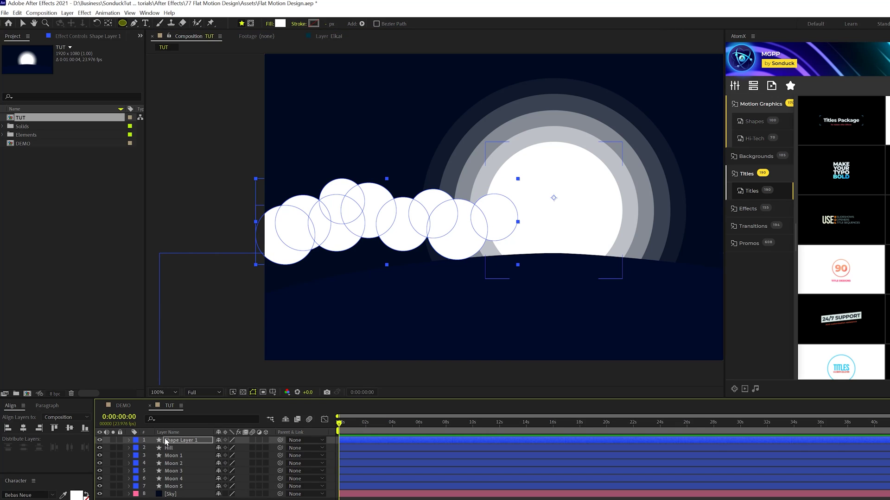
click(167, 440)
drag(161, 443, 168, 454)
click(22, 24)
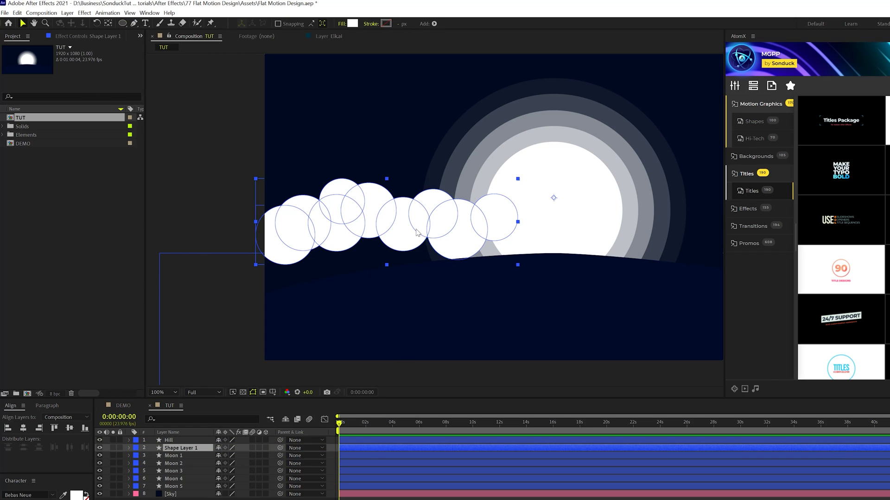
drag(553, 198, 543, 235)
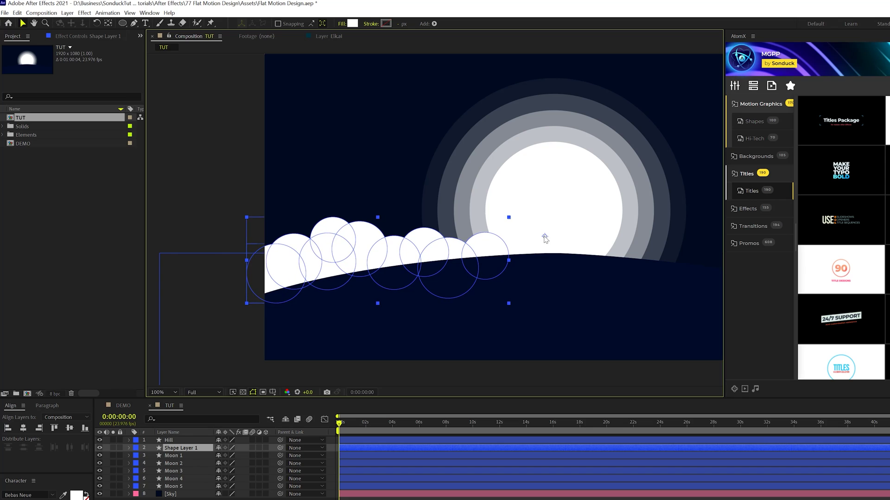
key(F2)
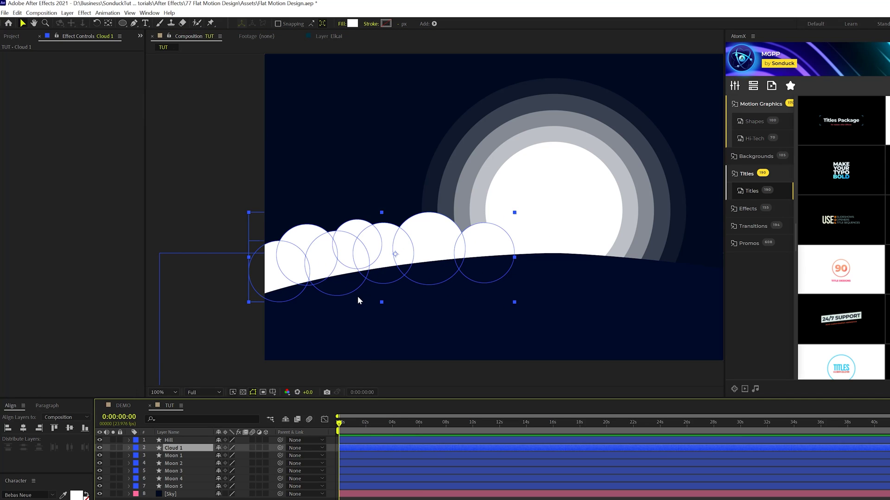
Step: Apply a Gradient Ramp to Cloud 1 with a blue start colour and black end colour
click(84, 13)
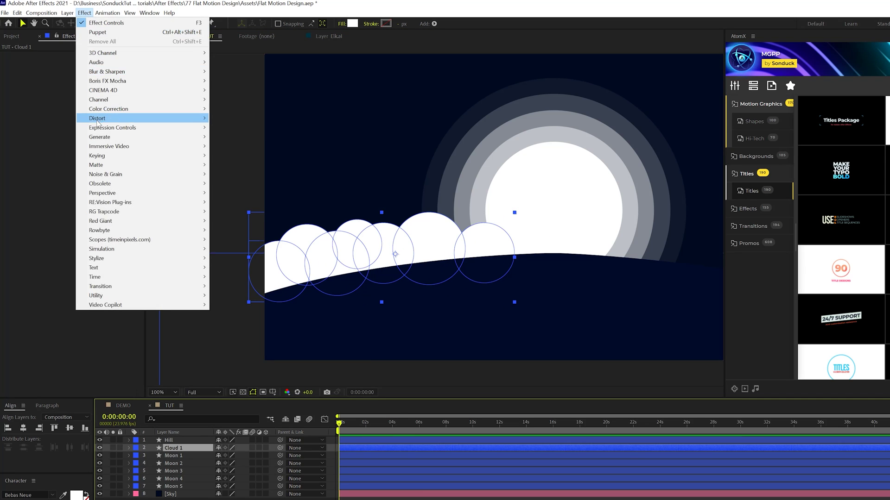
mouse_move(99, 136)
click(244, 298)
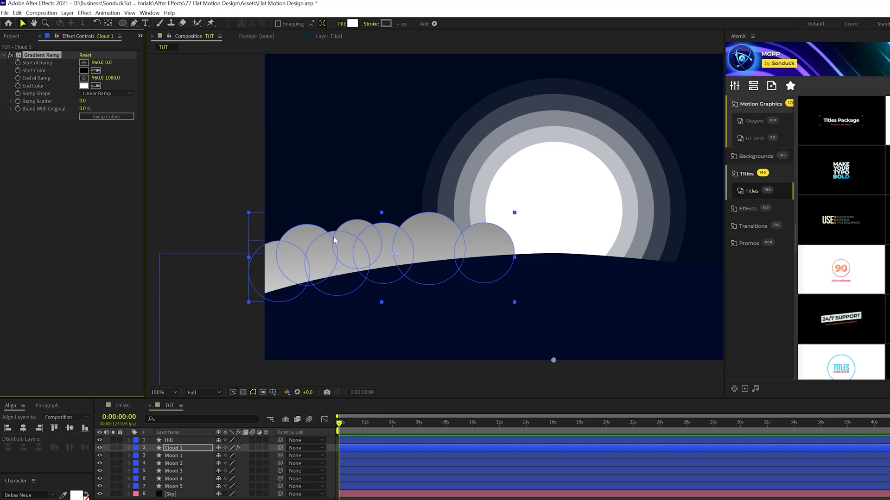
click(85, 70)
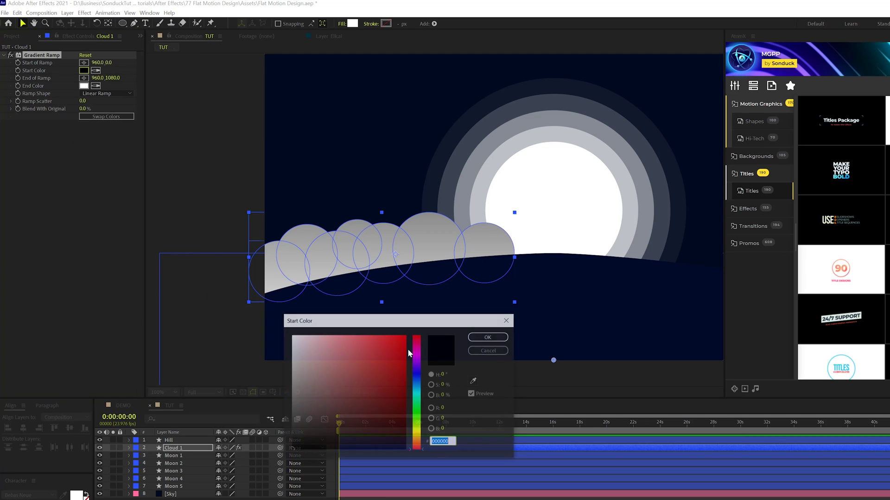
mouse_move(419, 396)
mouse_down()
mouse_move(419, 387)
mouse_move(406, 395)
mouse_up()
click(489, 337)
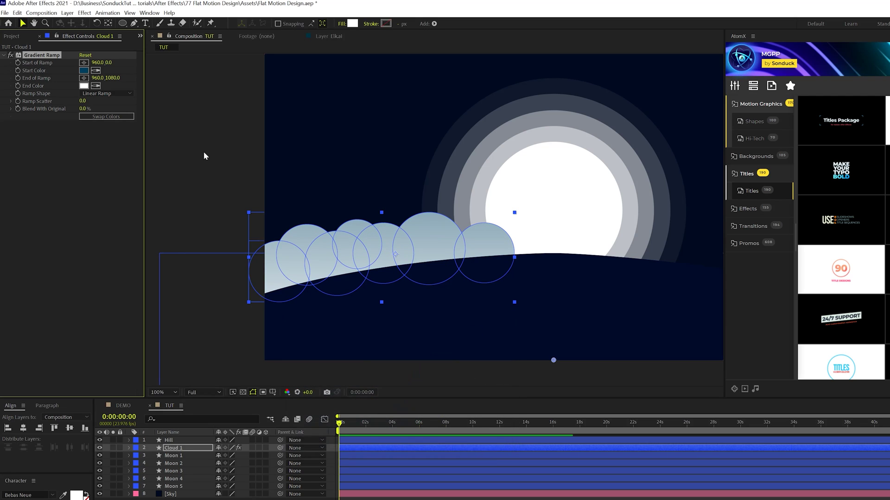
click(84, 86)
drag(416, 386, 417, 392)
click(296, 448)
click(488, 337)
Step: Move the gradient's start and end points onto the top and bottom of the cloud
key(comma)
key(comma)
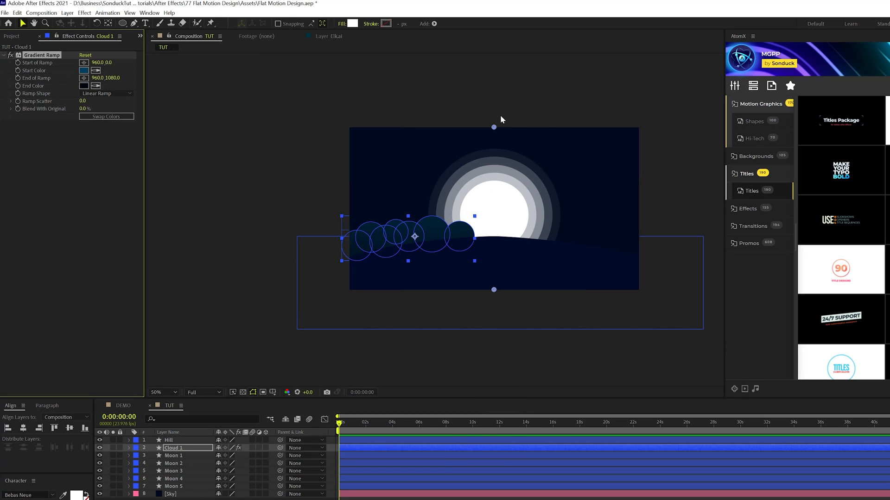
drag(493, 127, 409, 217)
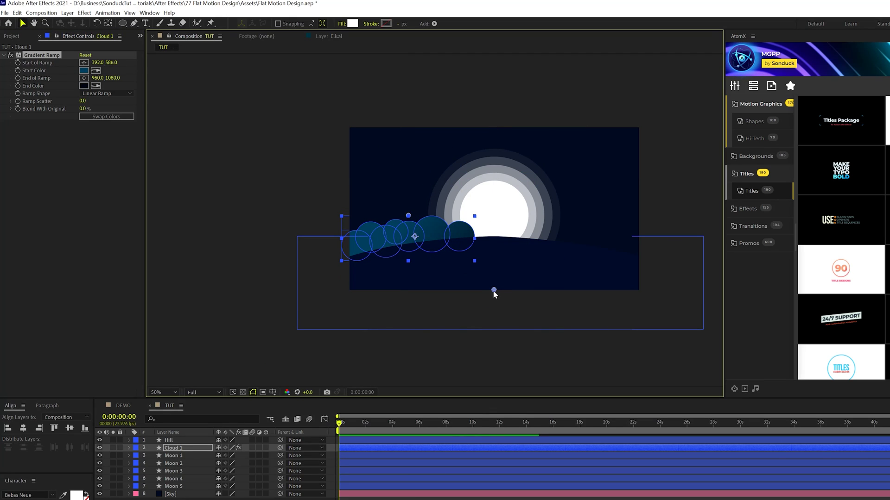
drag(494, 291, 409, 267)
key(period)
key(period)
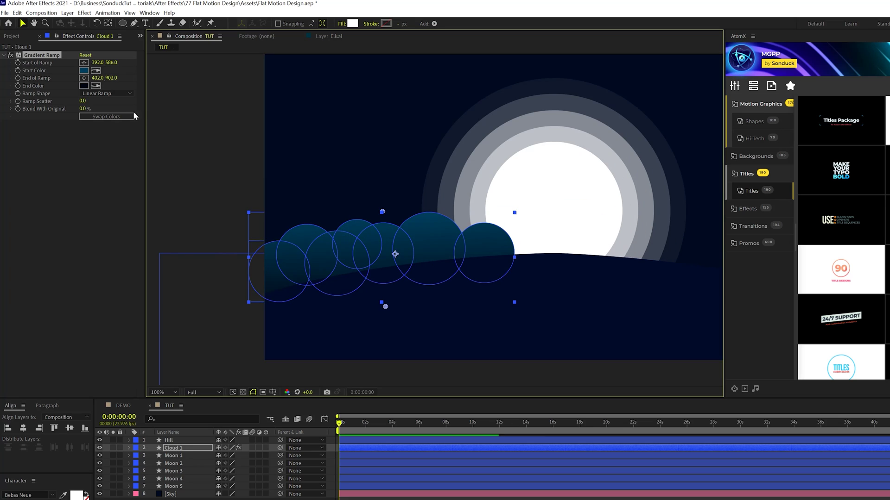
key(F2)
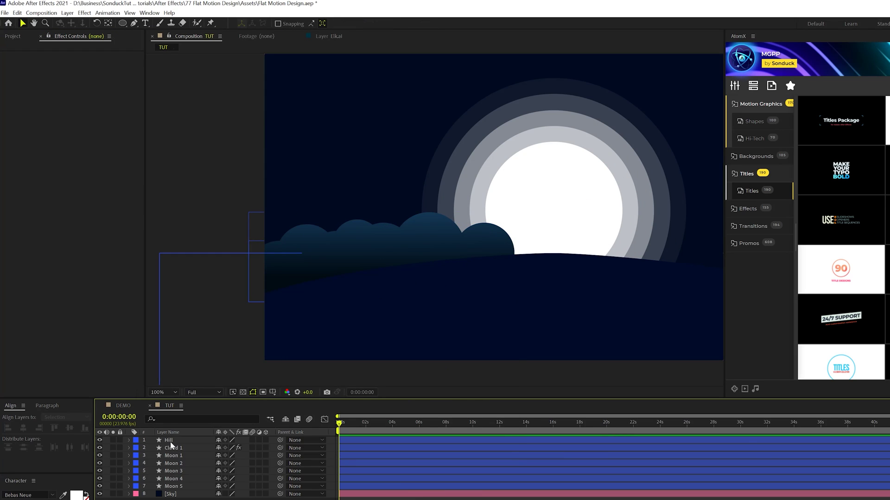
Step: Move Cloud 1 down the layer stack below Moon 5
click(168, 445)
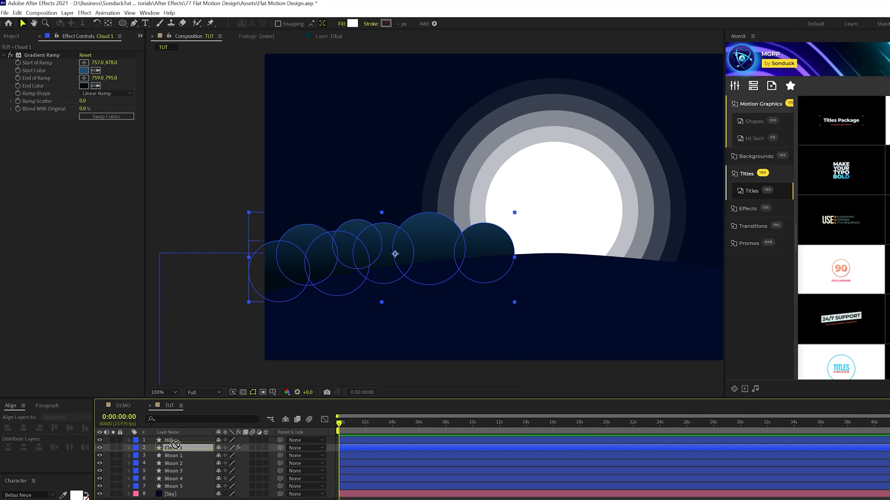
drag(175, 445, 174, 492)
key(F2)
Step: Duplicate Cloud 1 as Cloud 2, raise it higher, and reposition some of its circles
click(172, 486)
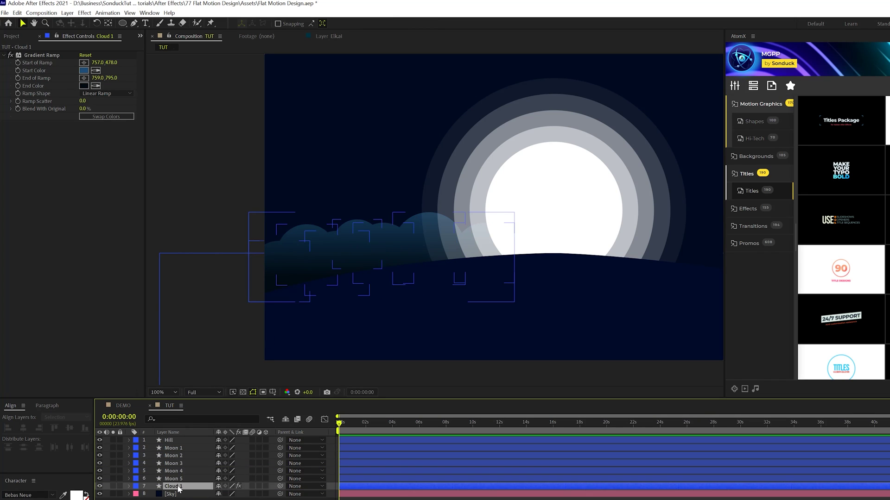
key(ctrl+d)
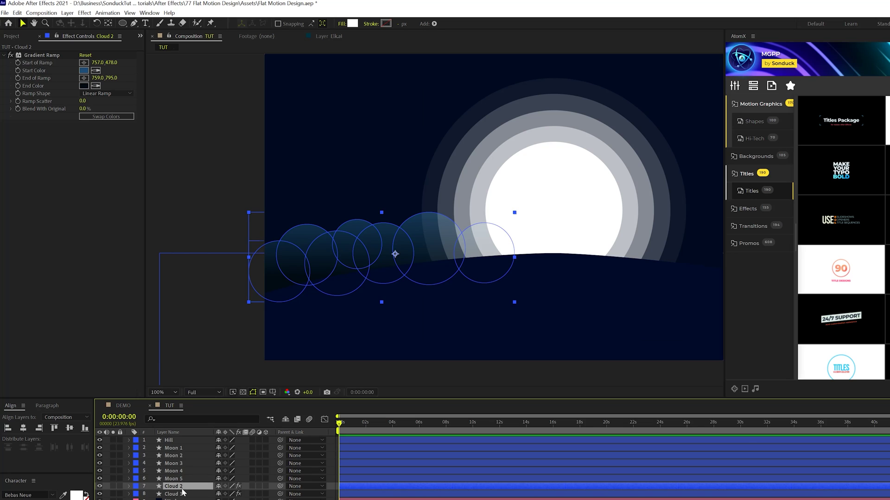
drag(392, 254, 389, 224)
key(ctrl+grave)
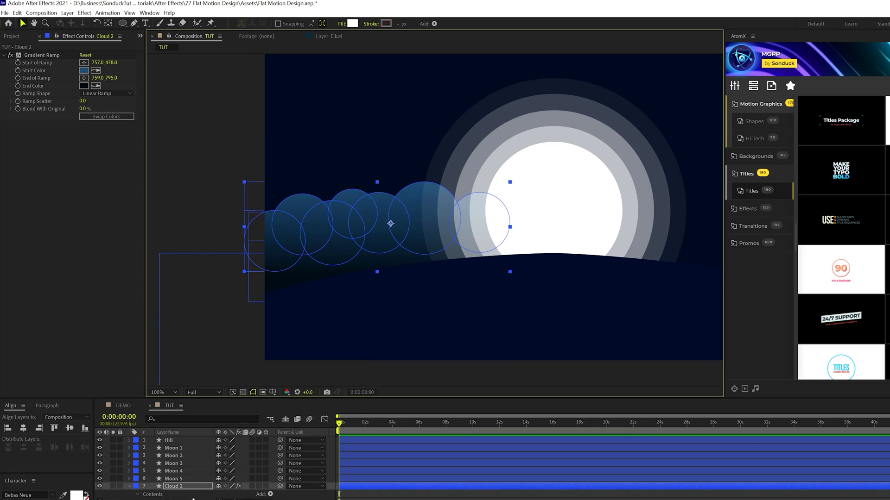
double_click(389, 244)
drag(424, 221, 400, 208)
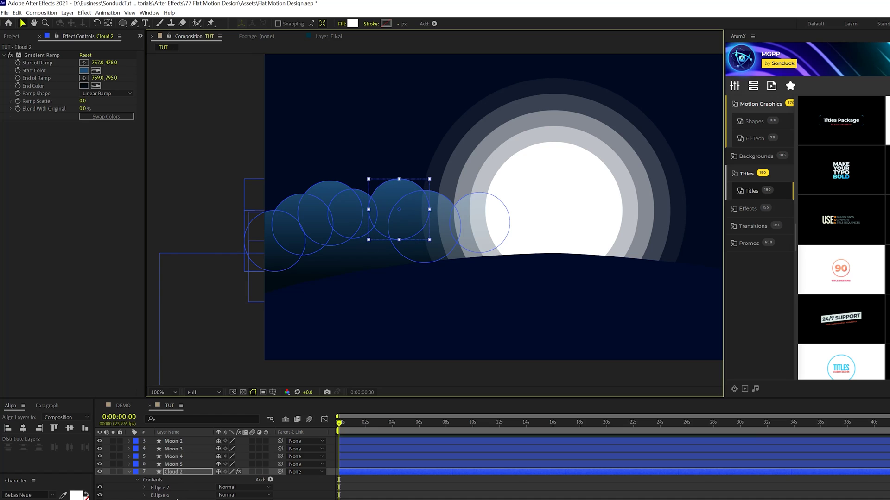
click(452, 209)
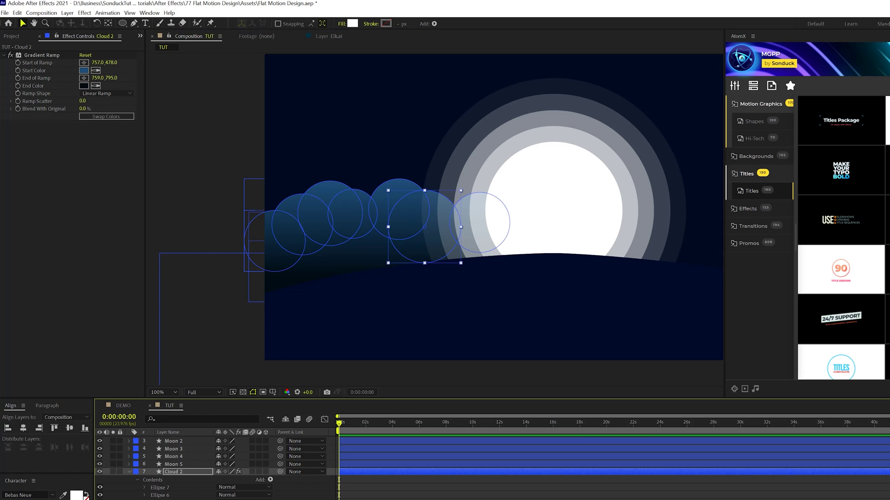
Step: Add a Drop Shadow to Cloud 1 and move Cloud 1 above Cloud 2
key(F2)
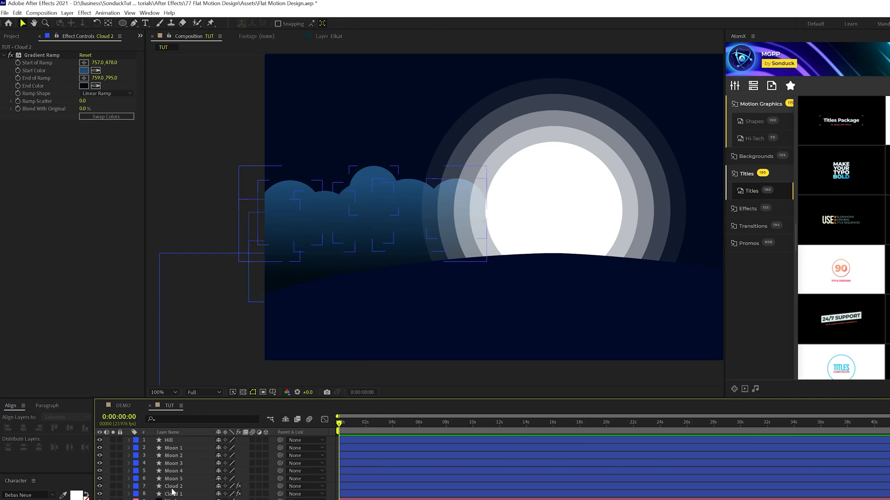
click(172, 493)
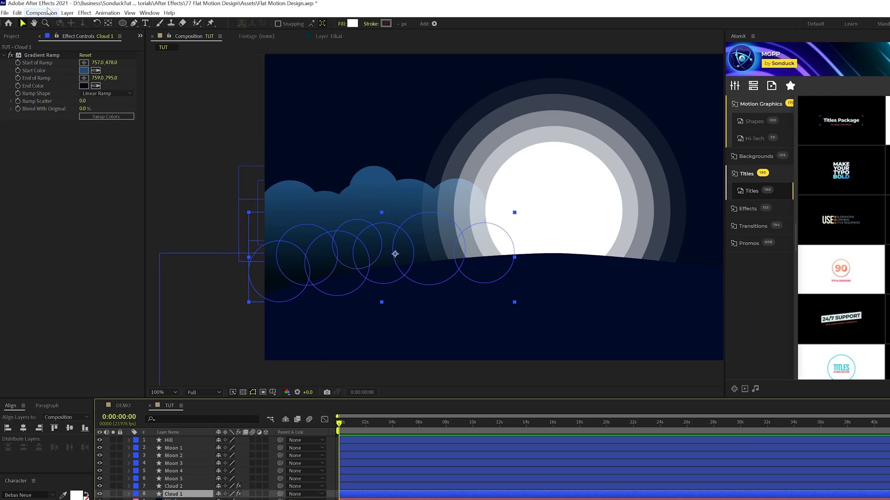
click(84, 13)
mouse_move(185, 193)
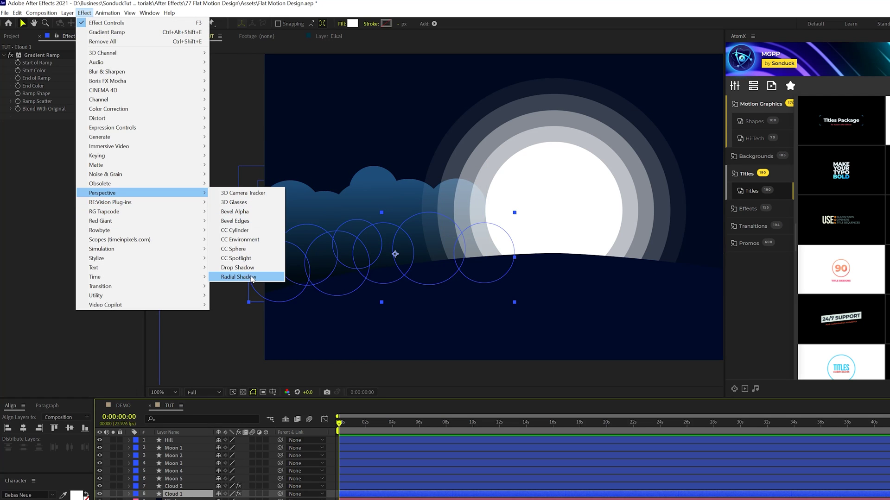
click(250, 268)
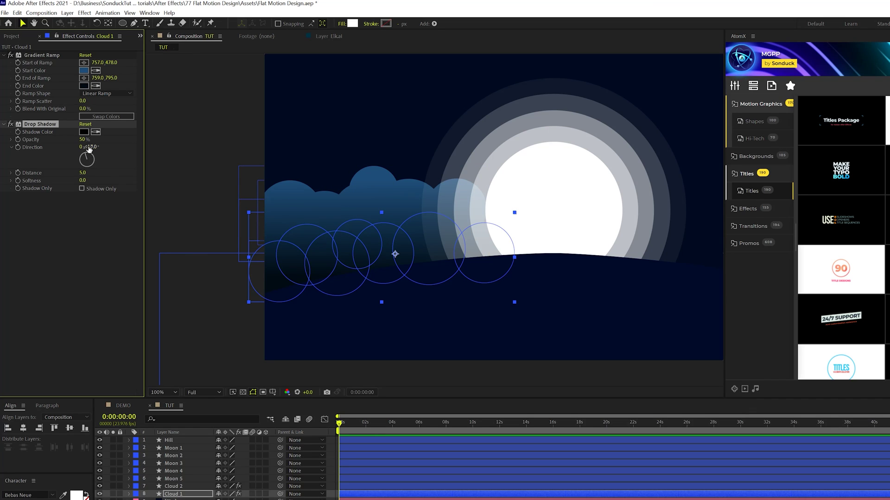
drag(171, 494, 172, 486)
click(227, 301)
Step: Set the shadow softness to 42, then duplicate it with softness around 227
key(period)
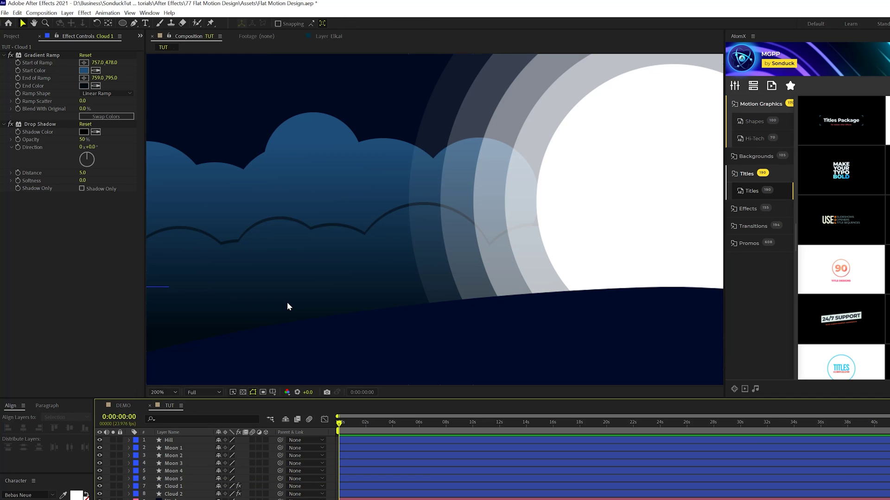
drag(82, 184, 101, 182)
key(ctrl+d)
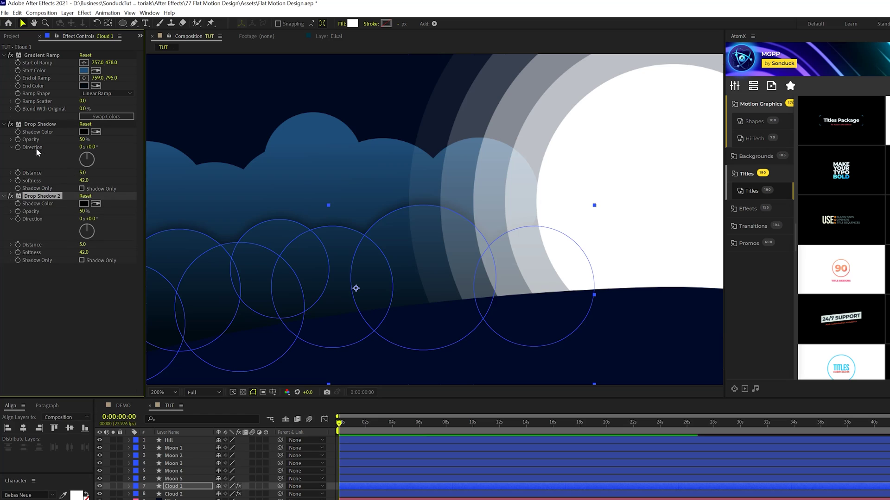
drag(83, 252, 177, 255)
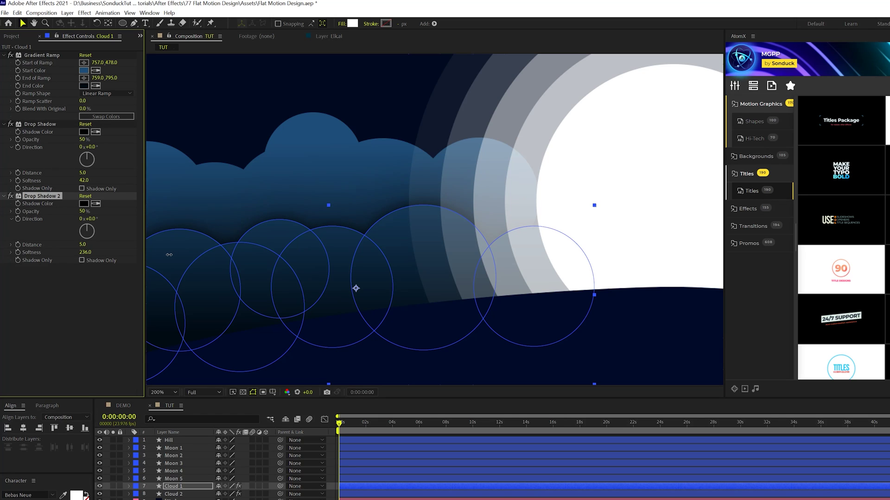
key(F2)
key(comma)
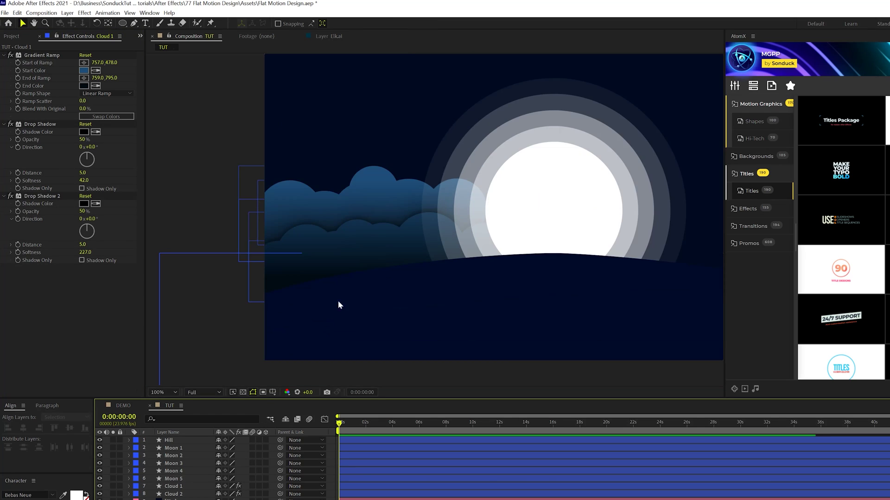
click(145, 493)
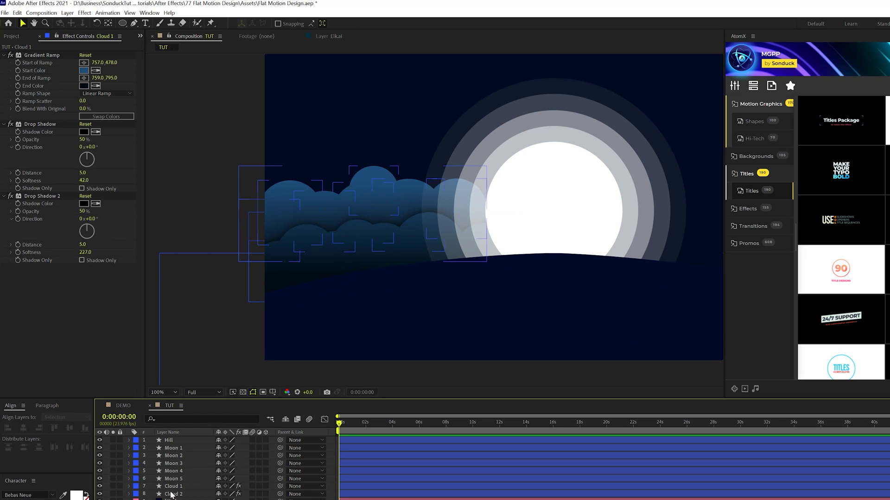
Step: Darken Cloud 2 with Brightness & Contrast at -40 brightness
ctrl+click(40, 196)
click(181, 493)
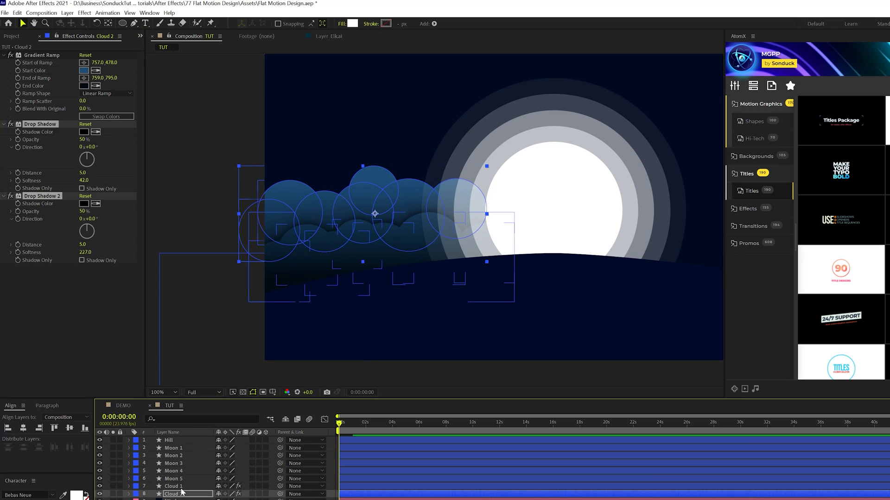
click(84, 12)
mouse_move(176, 109)
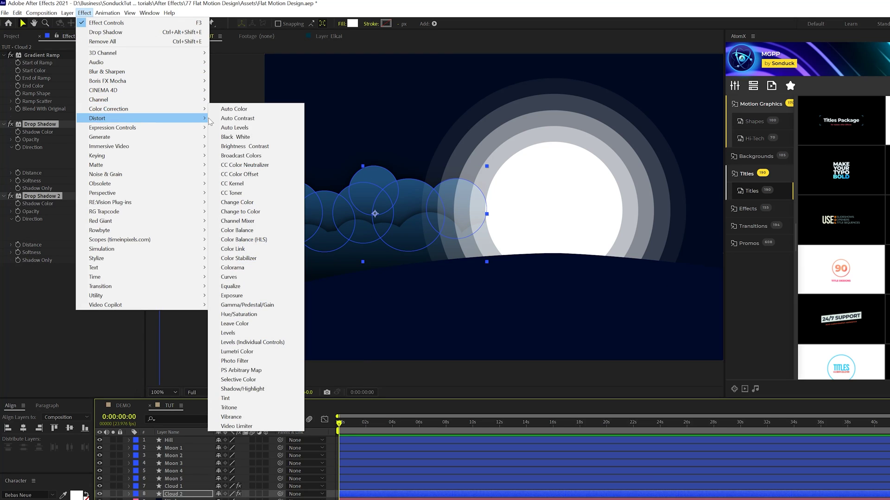
click(283, 150)
click(84, 276)
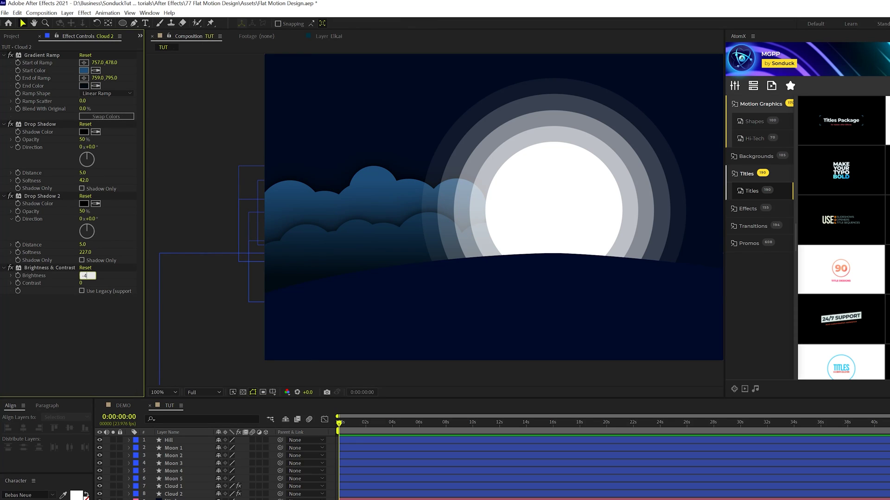
key(Return)
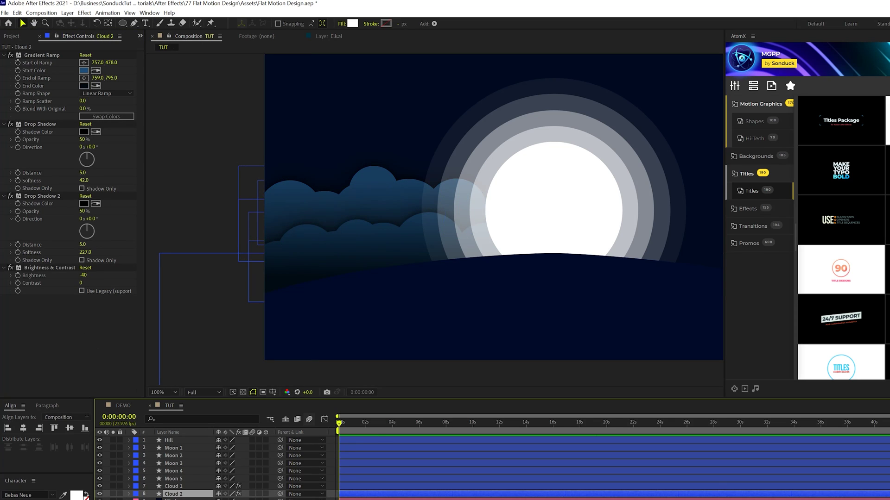
Step: Duplicate Cloud 2 into Cloud 3 beneath it, raise it higher, and restack Cloud 1 and Cloud 3
key(ctrl+d)
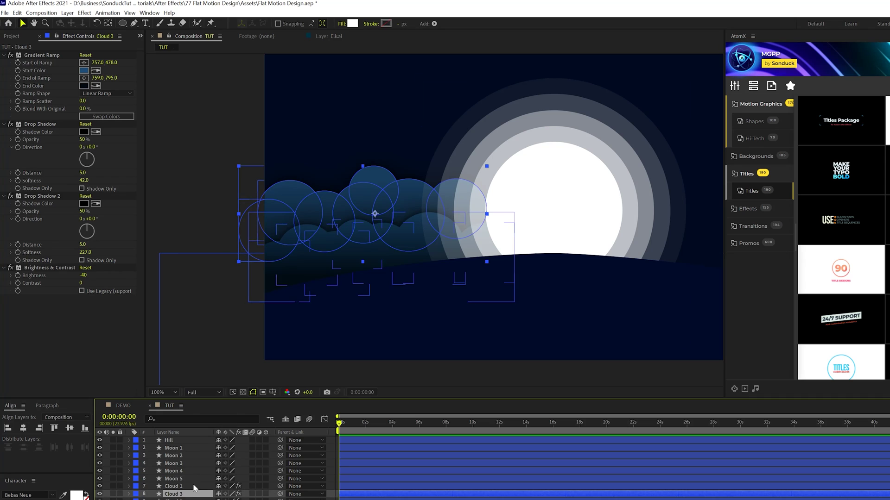
key(ctrl+[)
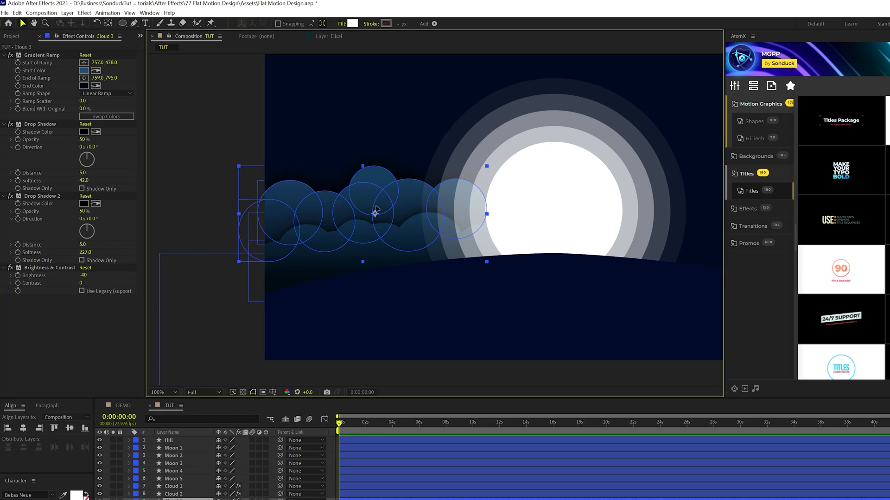
drag(379, 213, 379, 176)
click(174, 498)
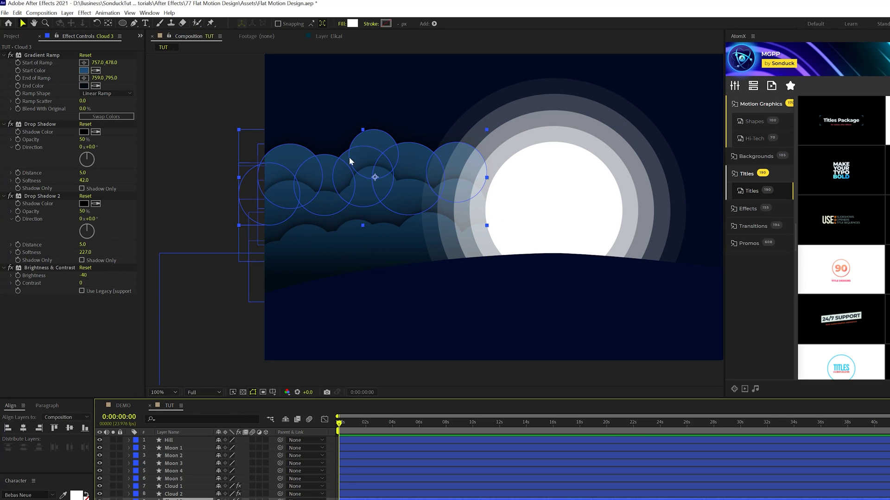
shift+click(173, 486)
key(shift+slash)
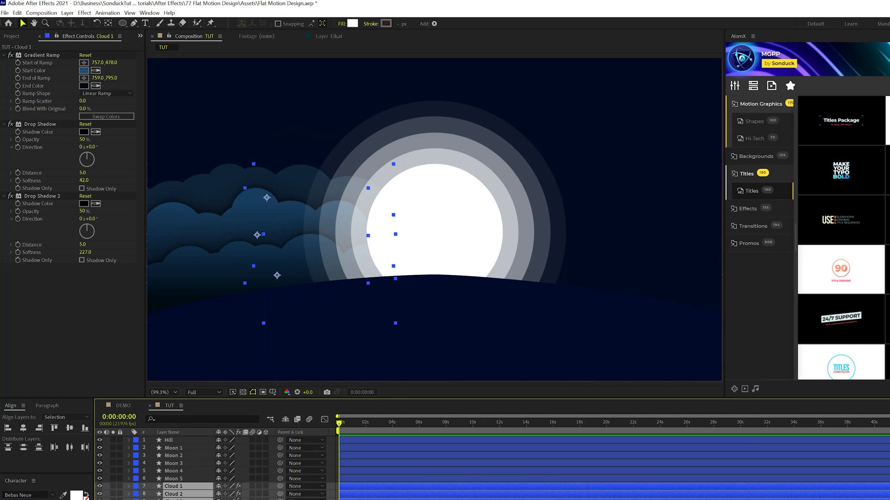
drag(174, 486, 177, 489)
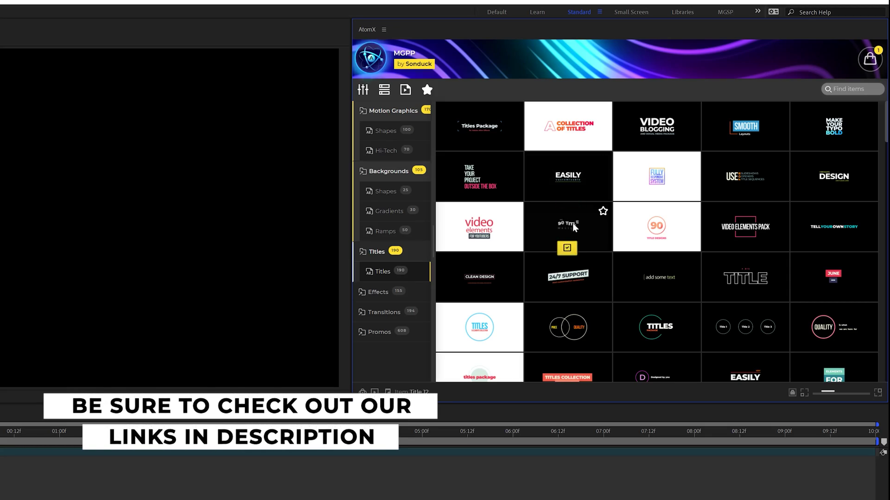
Step: Import the 1000+ title from AtomX and stop the preview at 1:13
scroll(563, 252, down, 5)
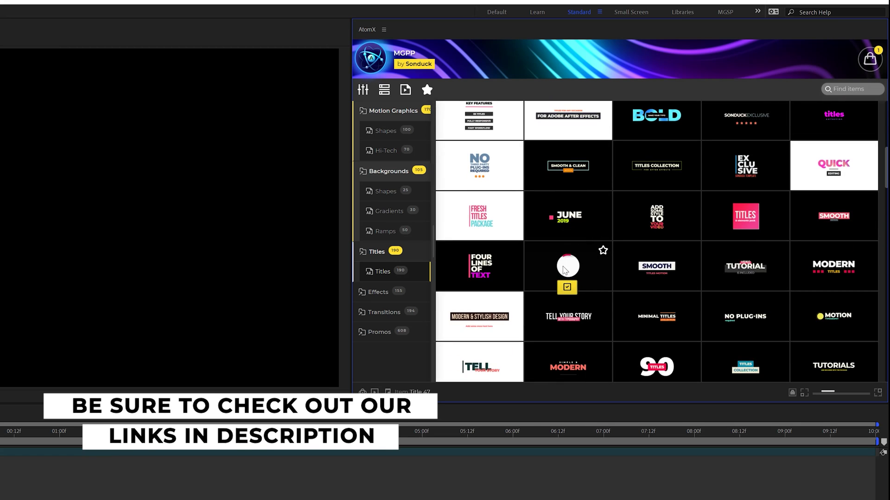
scroll(563, 276, down, 3)
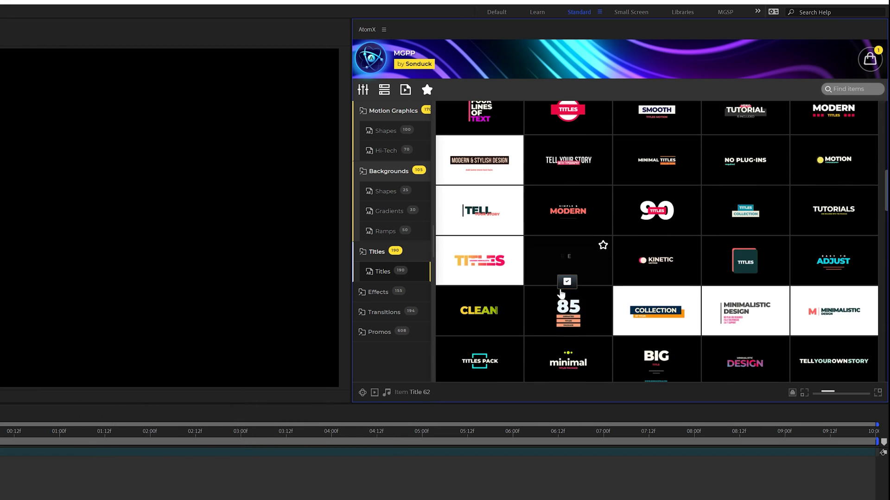
scroll(719, 269, down, 5)
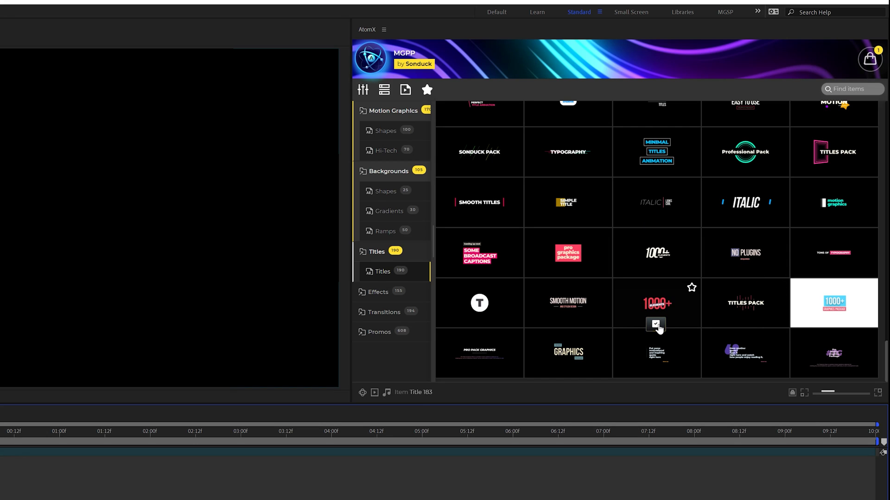
click(656, 325)
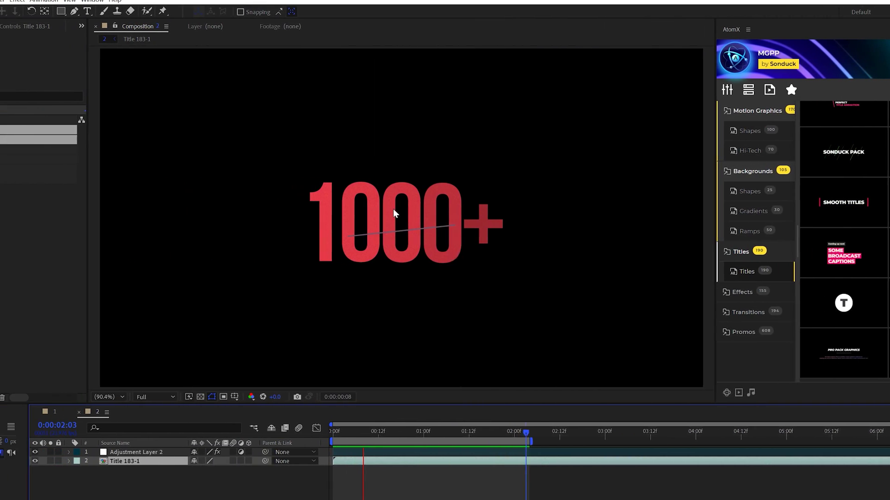
key(space)
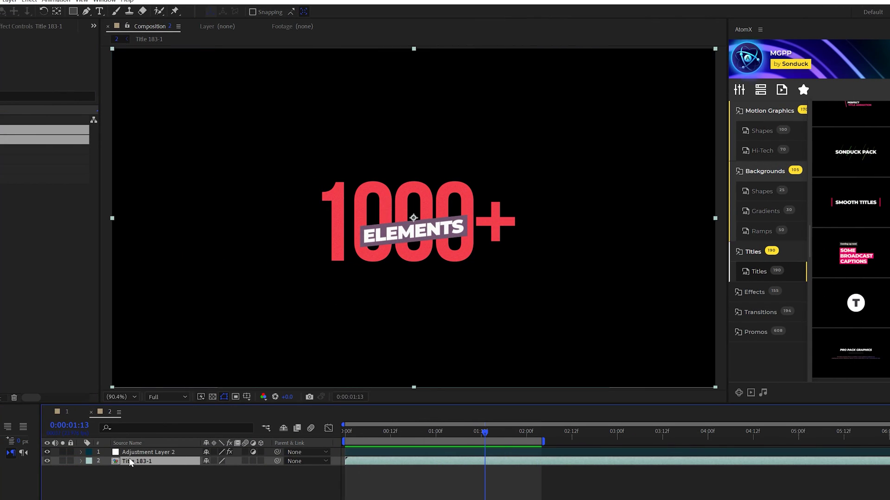
Step: Change the title text to CUSTOM ANIMATION and set Text Color 2 to FFFFFF
double_click(135, 464)
double_click(131, 469)
text(CUSTOM)
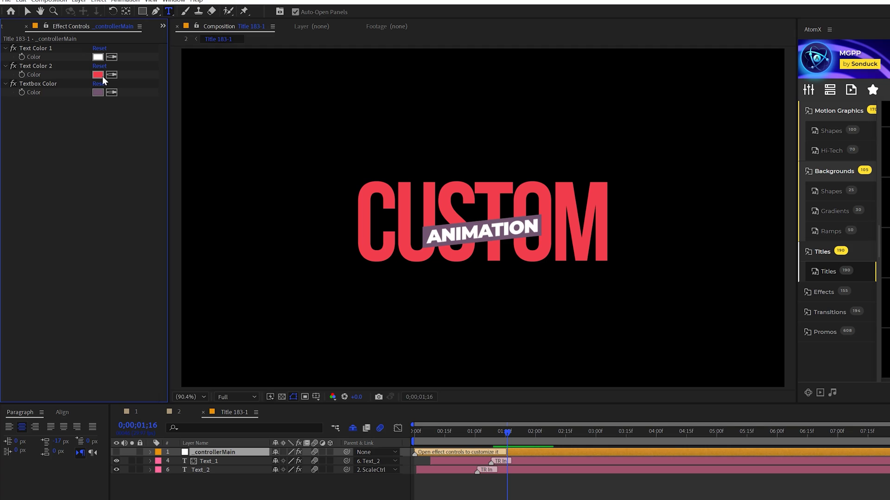
click(99, 75)
text(ffffff)
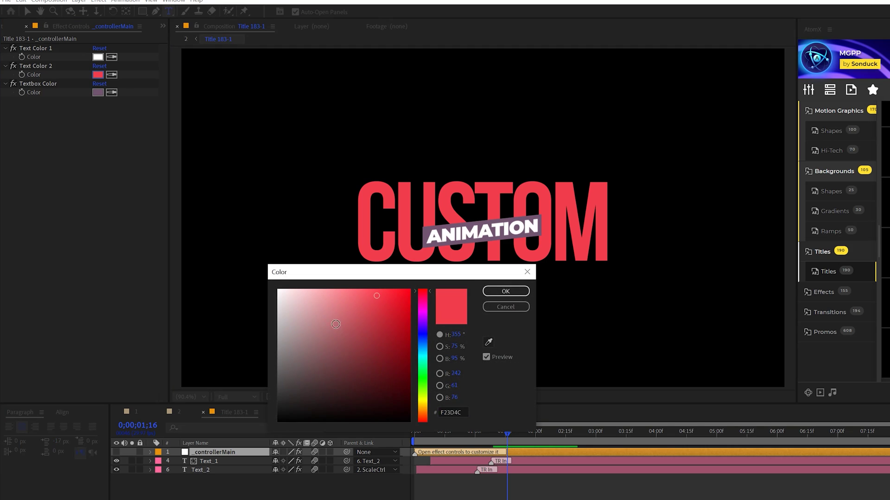
click(505, 292)
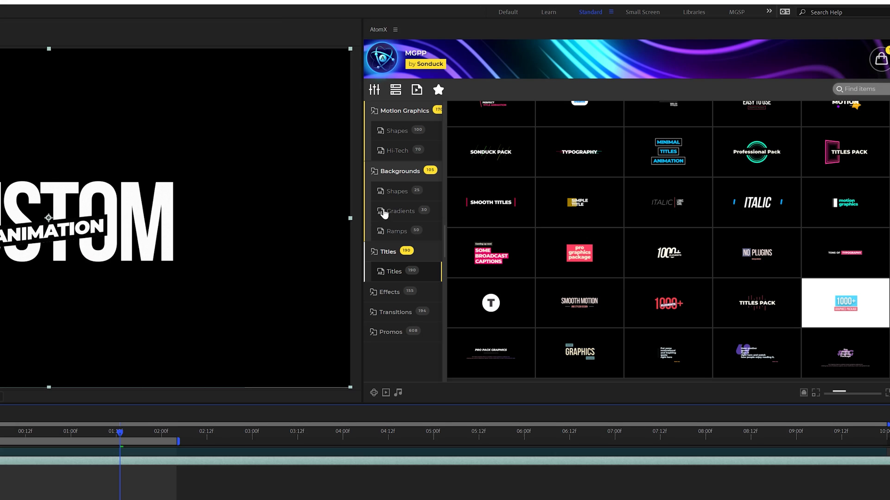
Step: Import Gradient 9 from AtomX's gradient backgrounds as the title background
click(404, 151)
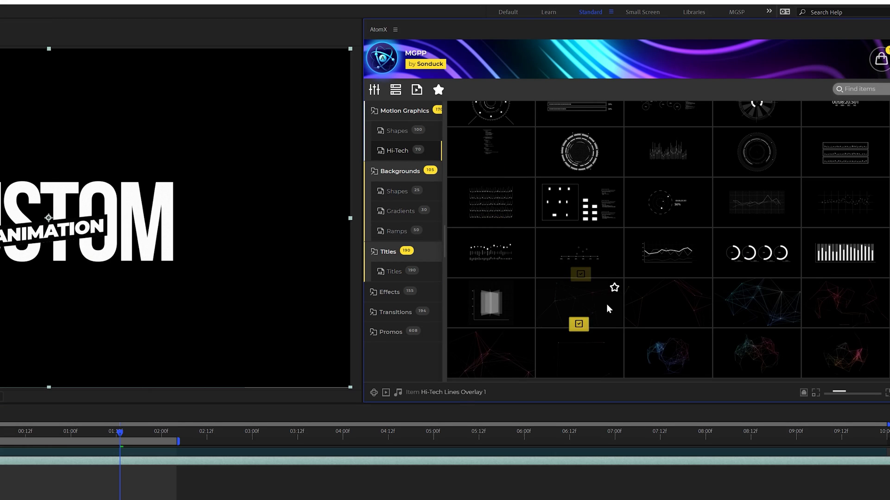
click(400, 210)
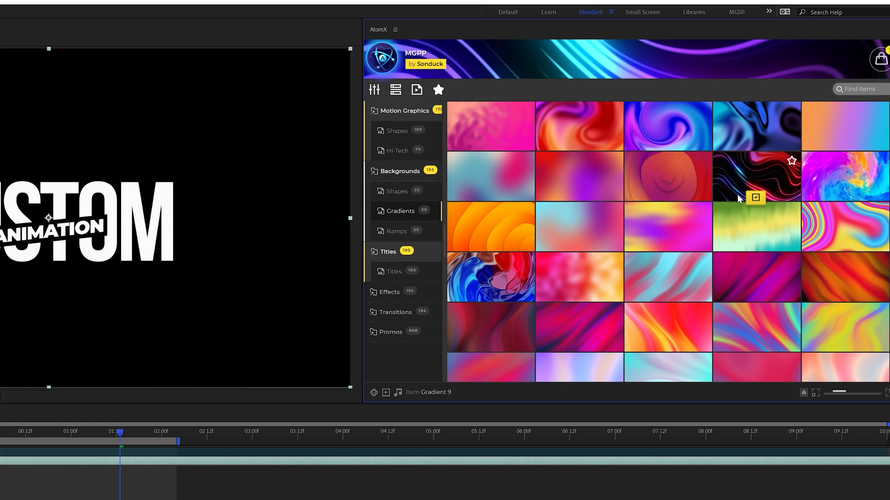
click(755, 199)
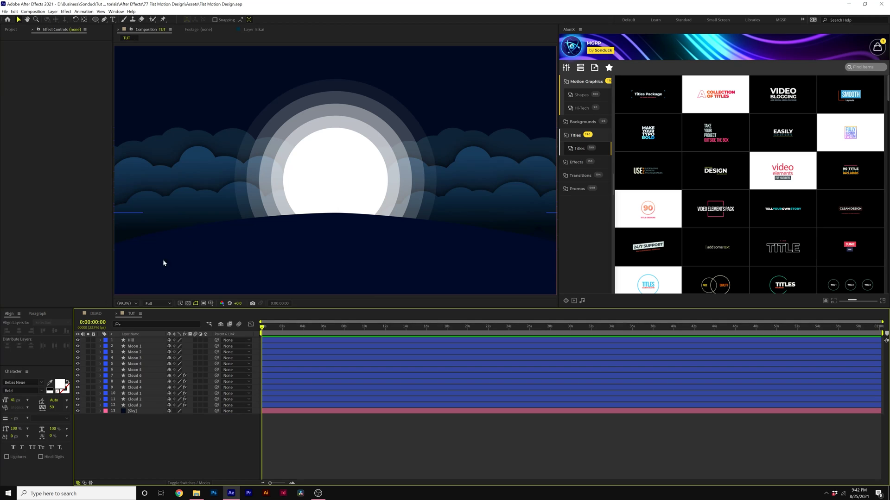
Step: Switch from the DEMO composition to the TUT composition
click(96, 314)
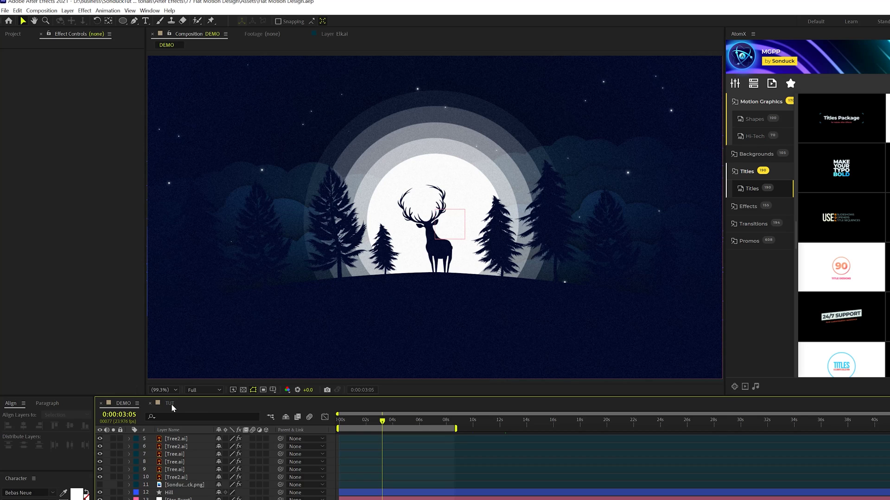
click(170, 403)
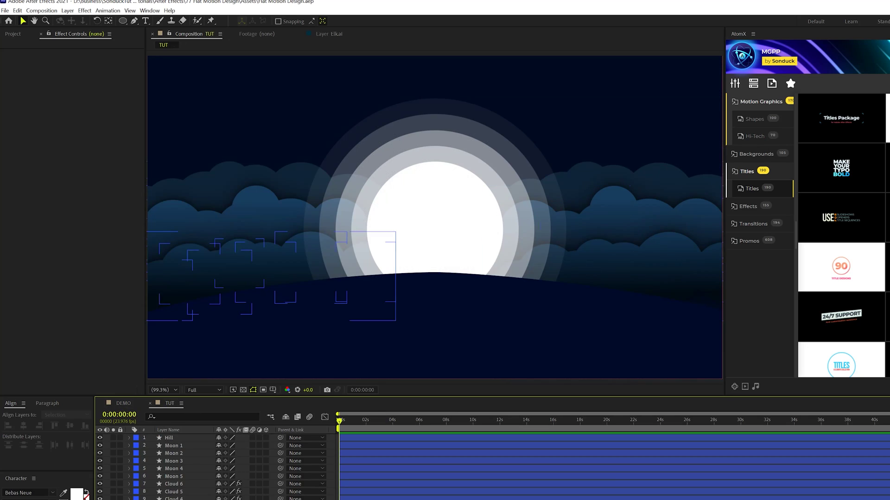
Step: Create a new solid named Vignette, coloured with the scene's sampled dark blue
click(66, 11)
mouse_move(80, 18)
click(218, 28)
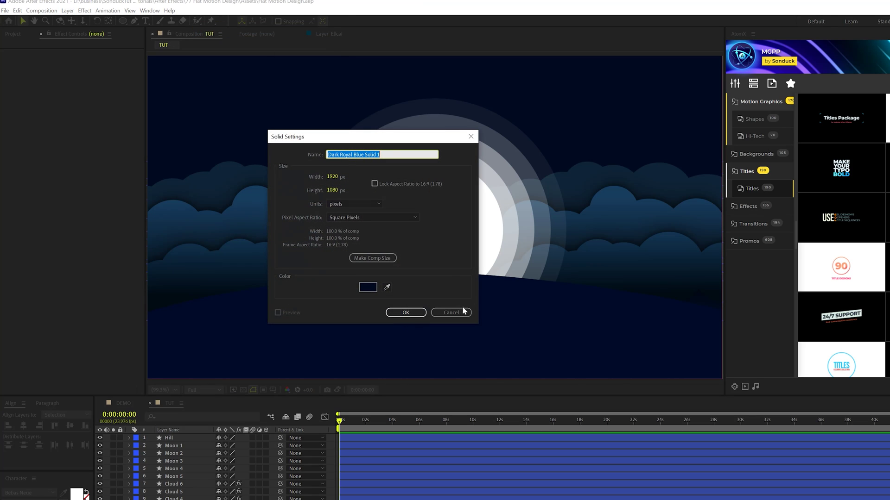
drag(383, 139, 479, 98)
click(482, 248)
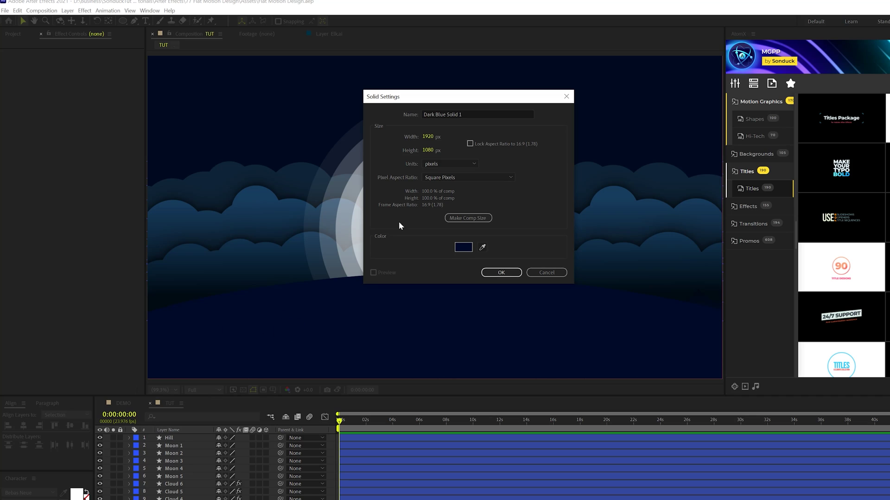
click(472, 113)
text(Vignette)
key(Return)
Step: Give Vignette a subtracted ellipse mask with heavy feather and increased expansion
drag(123, 20, 141, 40)
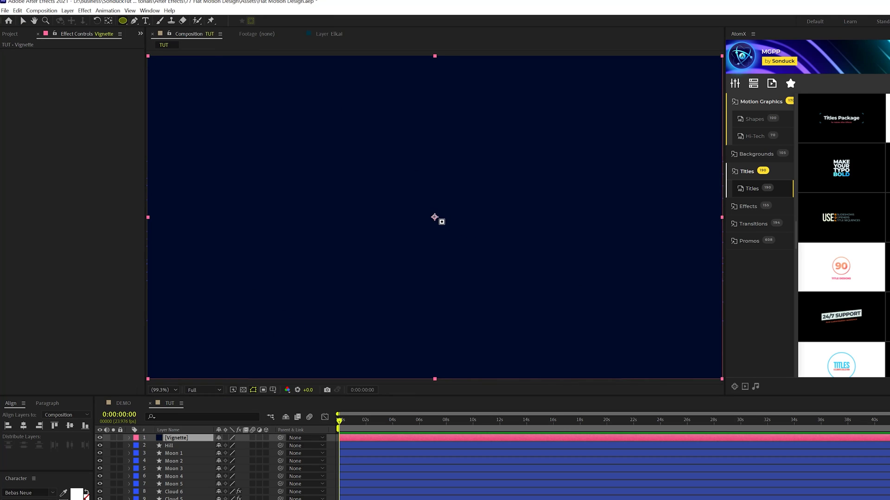
drag(434, 218, 589, 373)
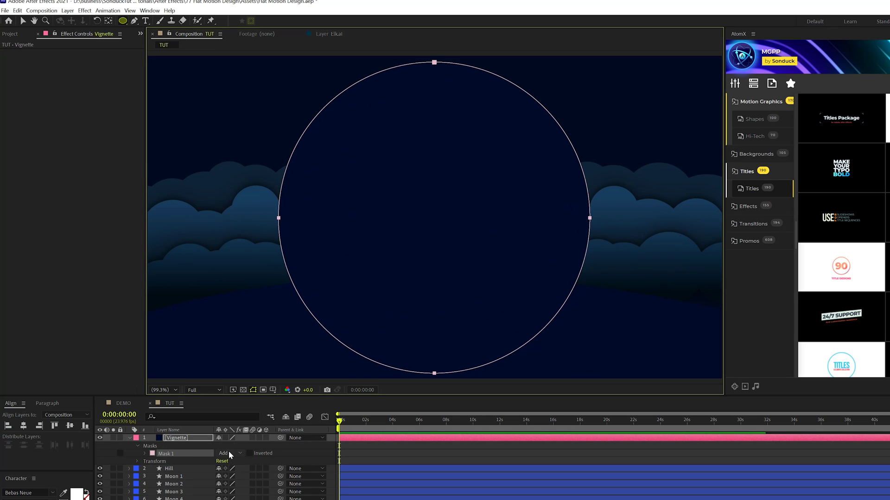
click(229, 453)
click(229, 479)
key(f)
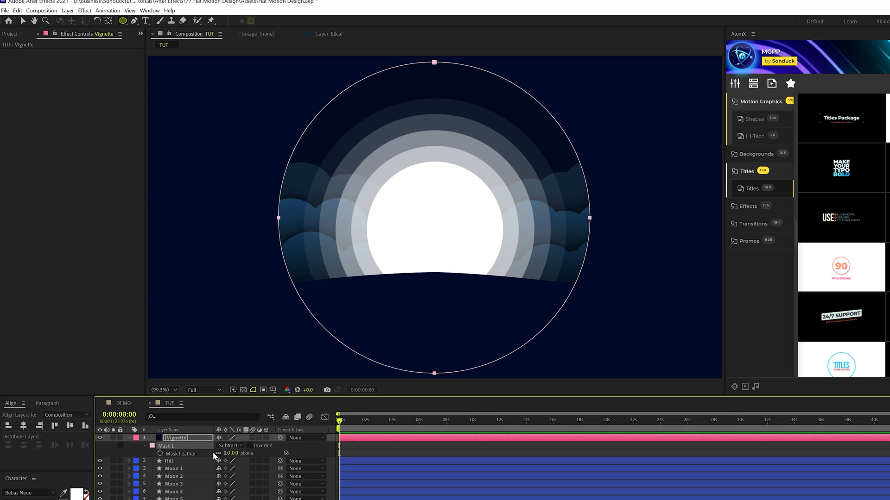
drag(284, 453, 549, 440)
click(147, 446)
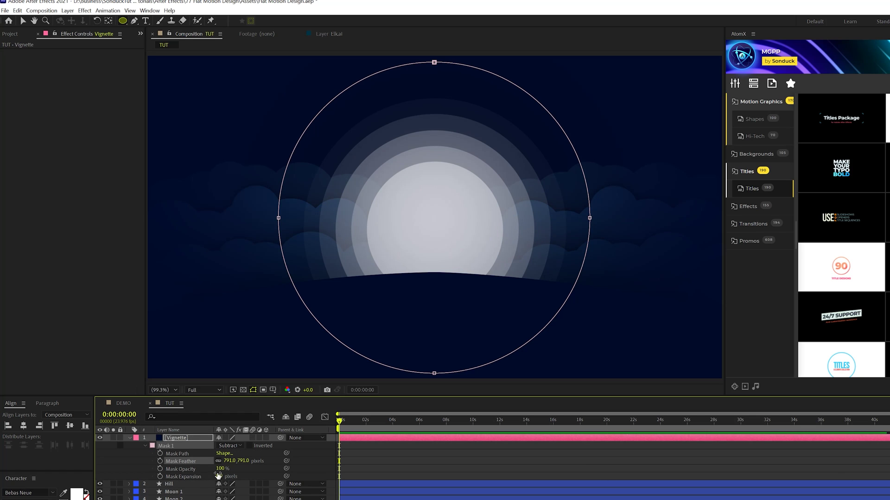
drag(219, 476, 288, 475)
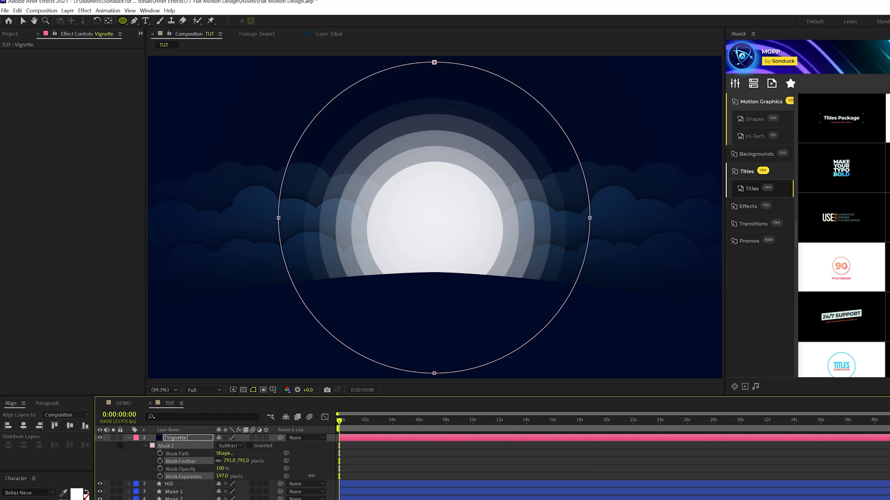
Step: Toggle the Vignette layer on and off to compare, leaving it visible
key(v)
click(100, 437)
click(99, 438)
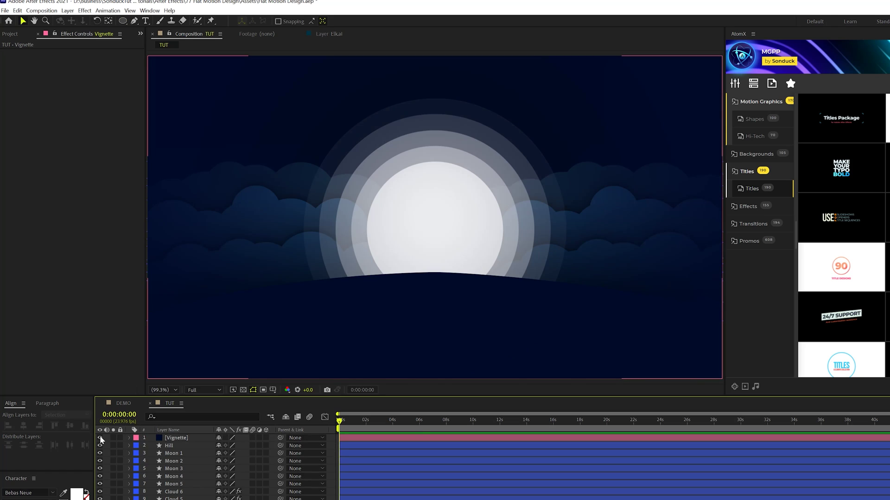
click(100, 438)
click(100, 438)
click(100, 437)
click(99, 438)
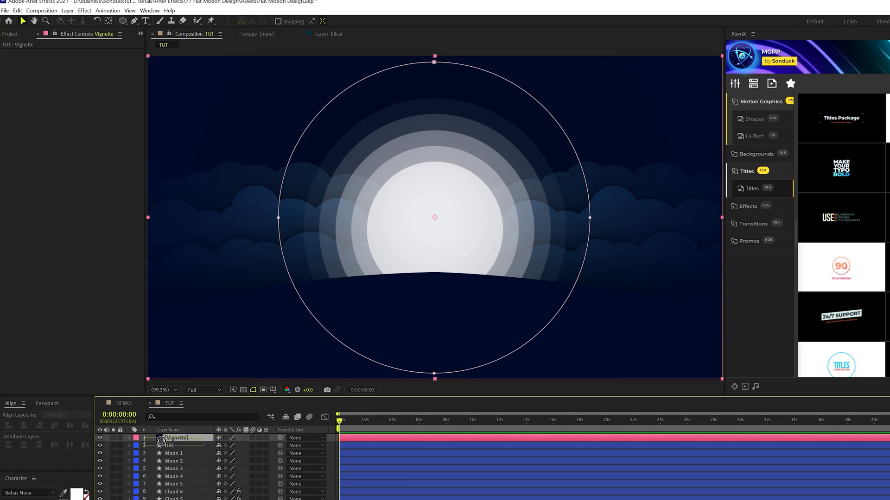
Step: Move the Vignette layer below Moon 5 and compare the scene with it on and off
drag(162, 440, 180, 489)
key(ctrl+shift+a)
click(100, 483)
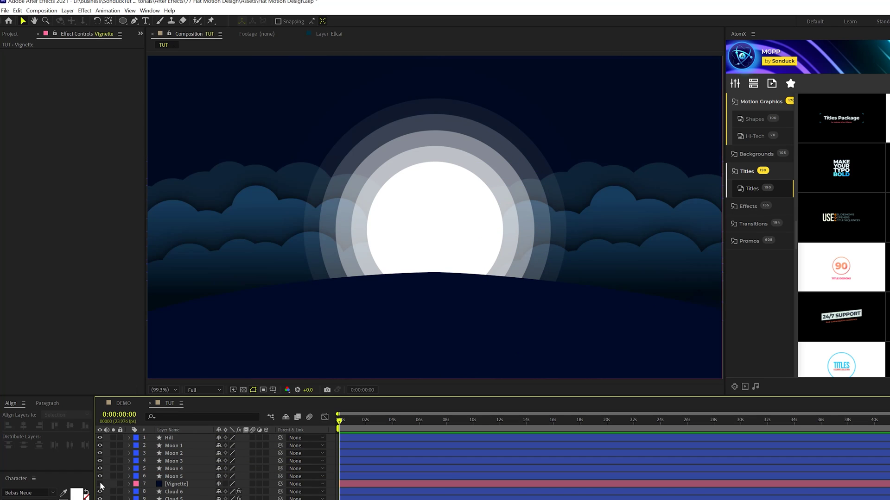
click(100, 484)
click(100, 484)
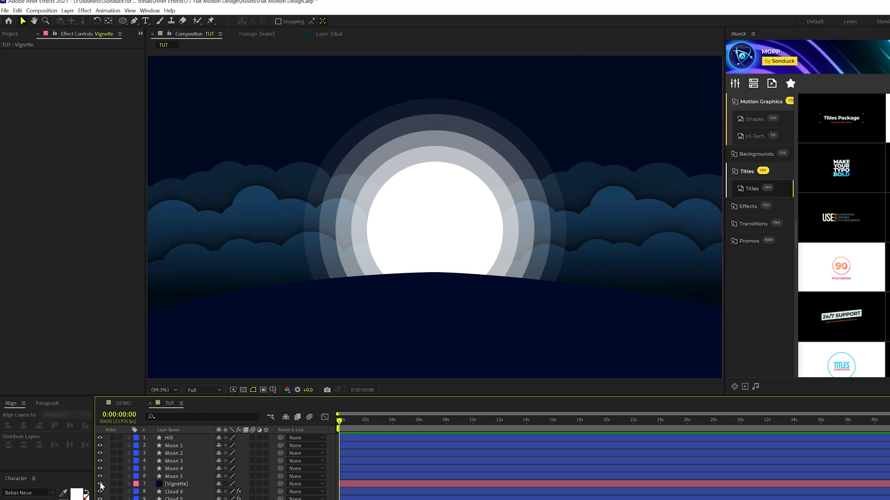
click(101, 483)
click(100, 483)
click(100, 483)
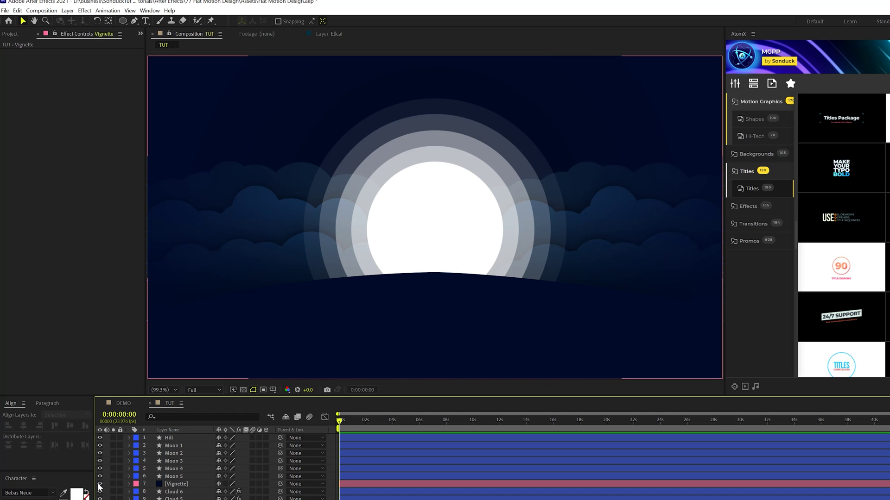
click(100, 485)
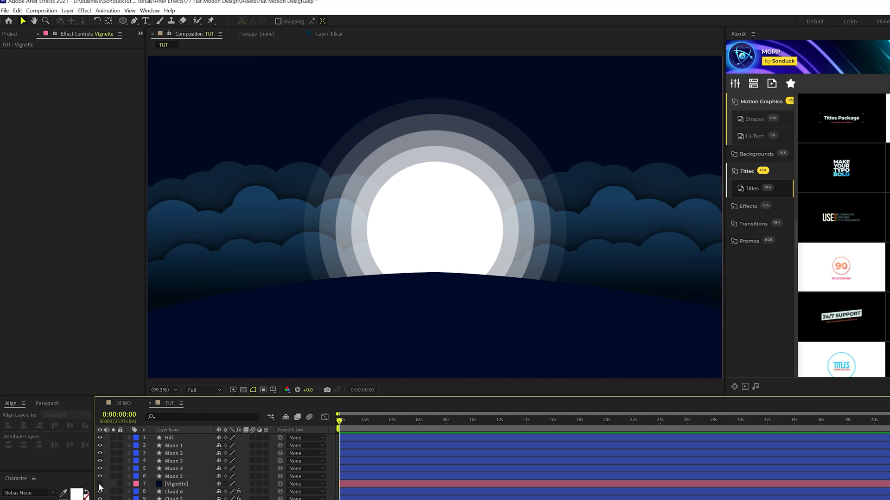
click(100, 484)
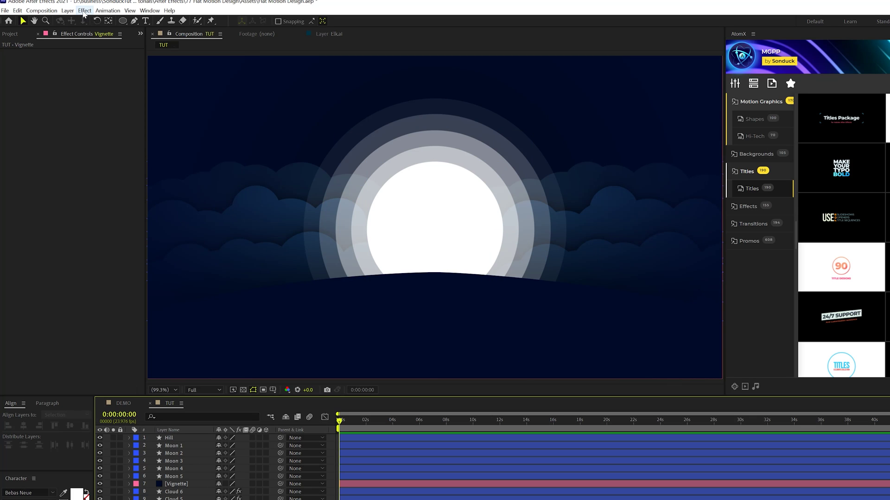
Step: Create a new white solid named Stars
key(ctrl+y)
click(464, 247)
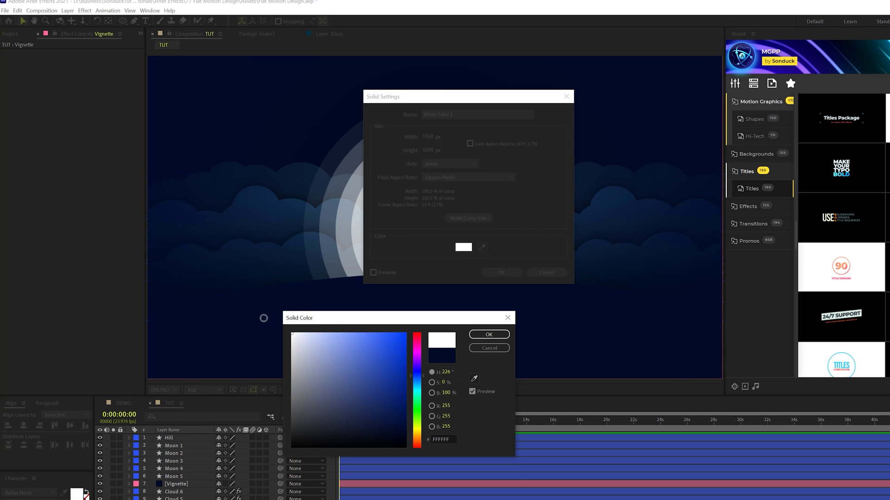
click(490, 337)
text(Stars)
key(Return)
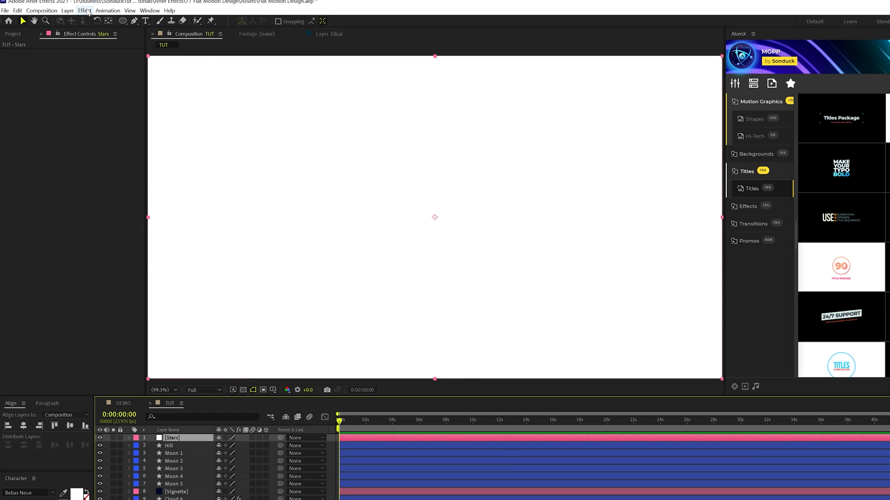
Step: Apply CC Star Burst with smaller stars, Speed 0 and Grid Spacing 15
click(85, 11)
mouse_move(139, 247)
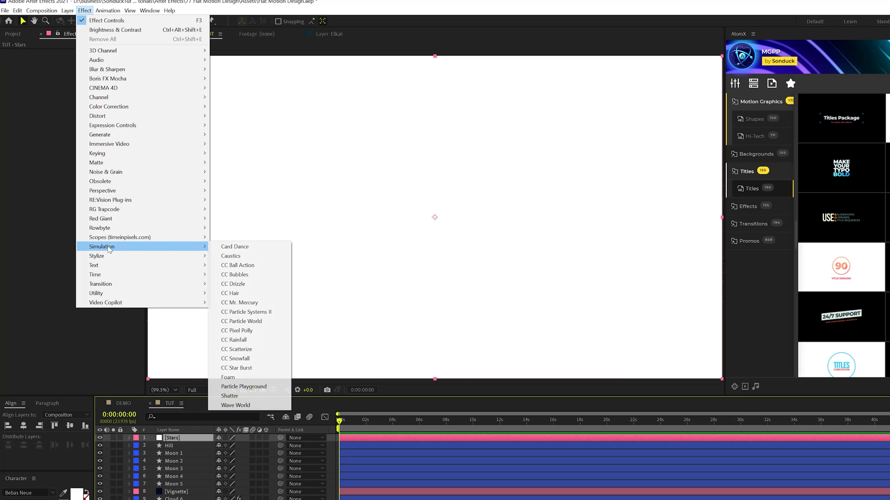
click(236, 368)
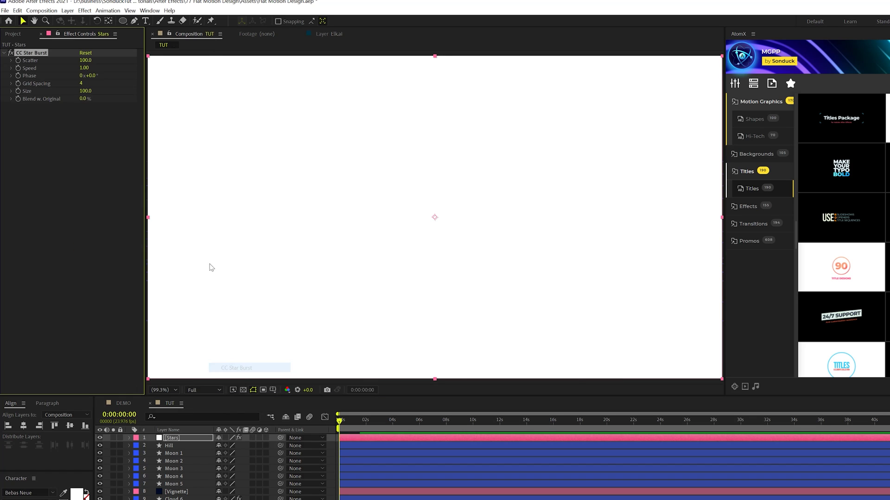
drag(83, 91, 40, 91)
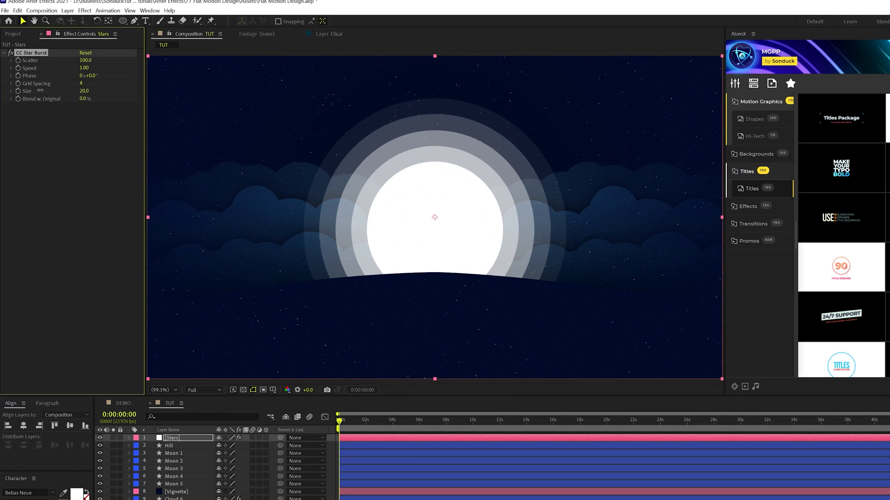
click(82, 68)
text(0)
key(Return)
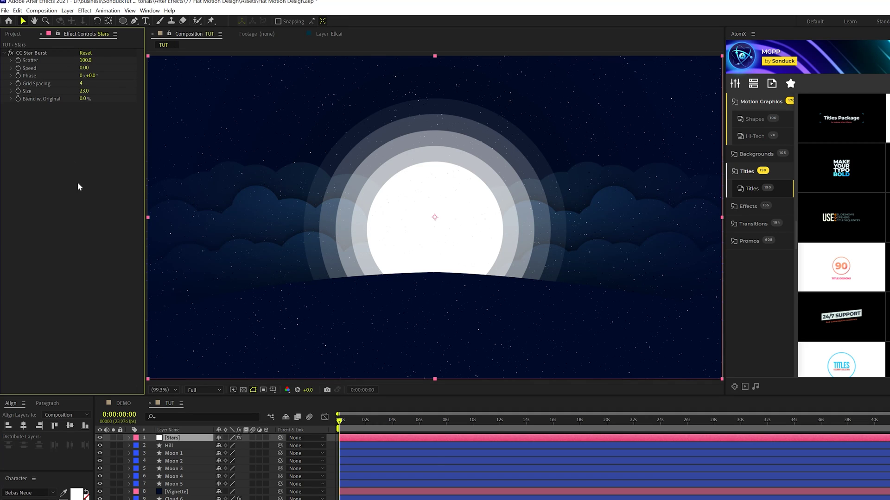
click(83, 84)
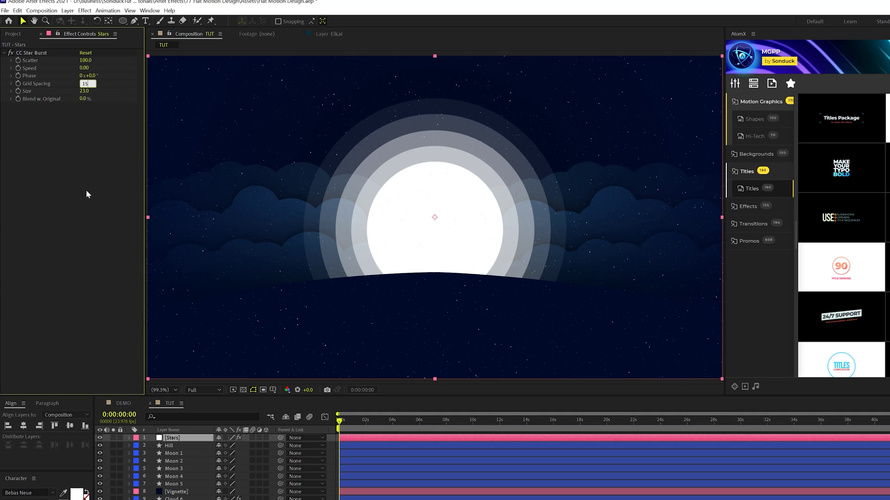
text(15)
key(Return)
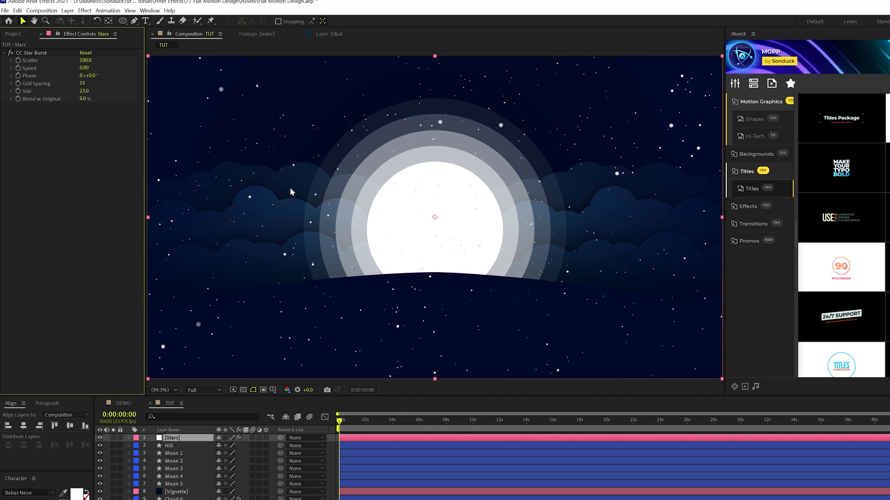
Step: Move the Stars layer below Hill and raise the star burst Scatter to 156
key(q)
drag(171, 438, 173, 446)
key(v)
key(ctrl+grave)
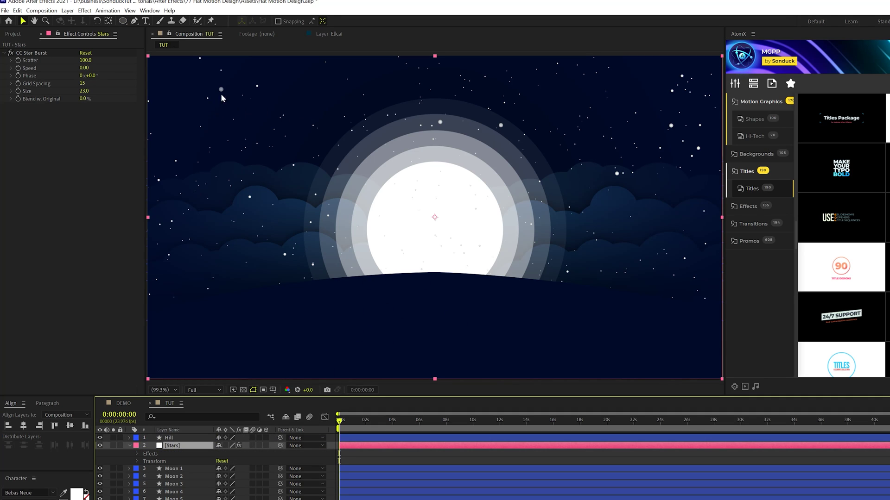
drag(85, 60, 127, 62)
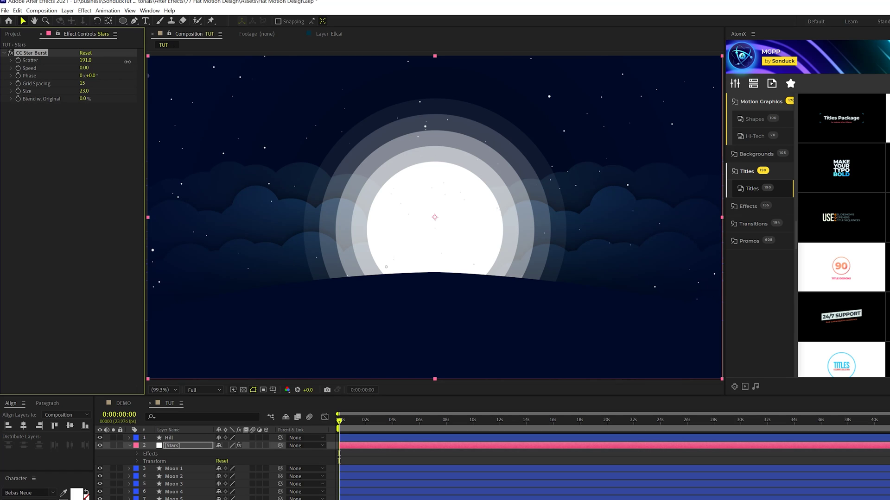
Step: Add a Glow to the stars, duplicate it, and adjust the second glow's radius
click(85, 10)
mouse_move(153, 256)
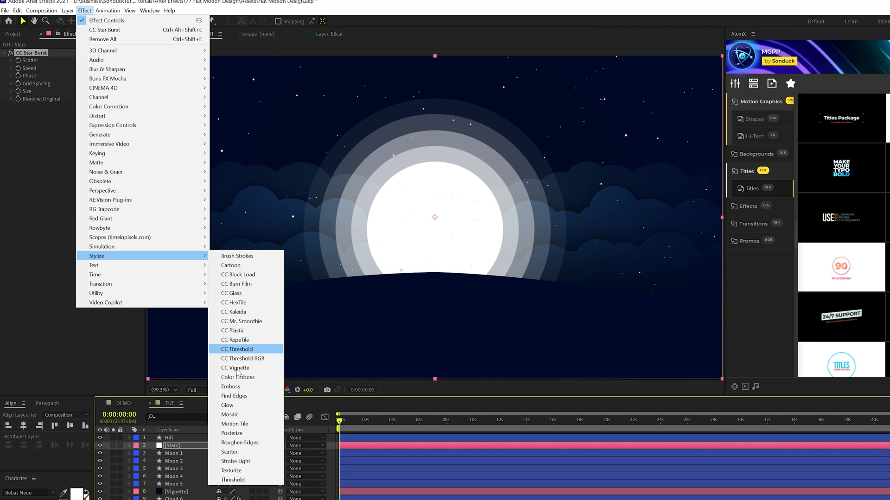
click(222, 402)
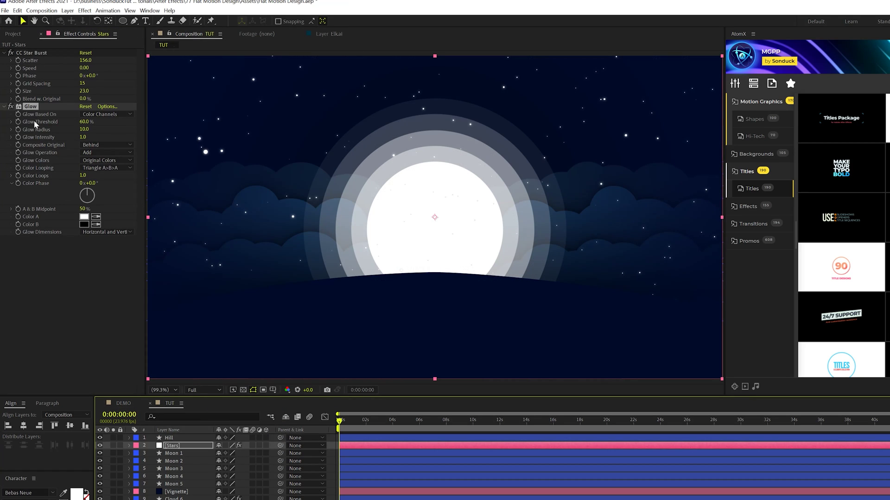
key(ctrl+d)
click(84, 262)
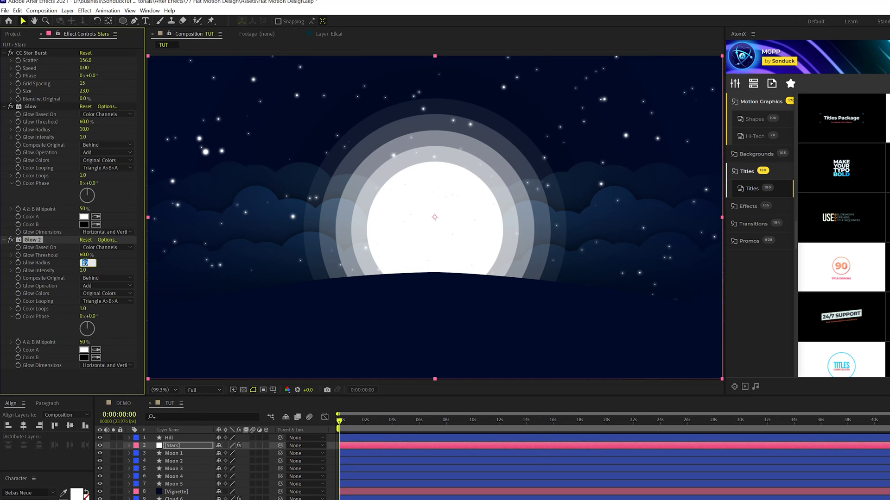
click(113, 266)
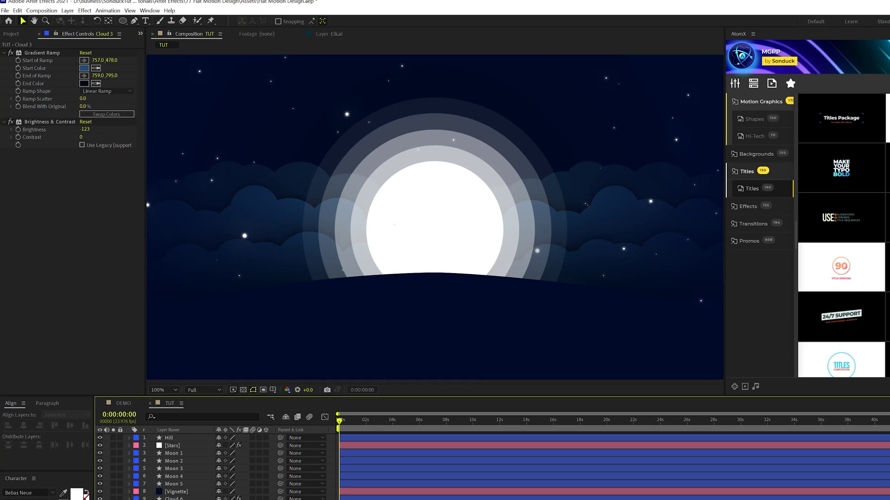
Step: Add an adjustment layer with a Noise effect and Use Color Noise turned off
click(67, 10)
mouse_move(74, 22)
click(211, 77)
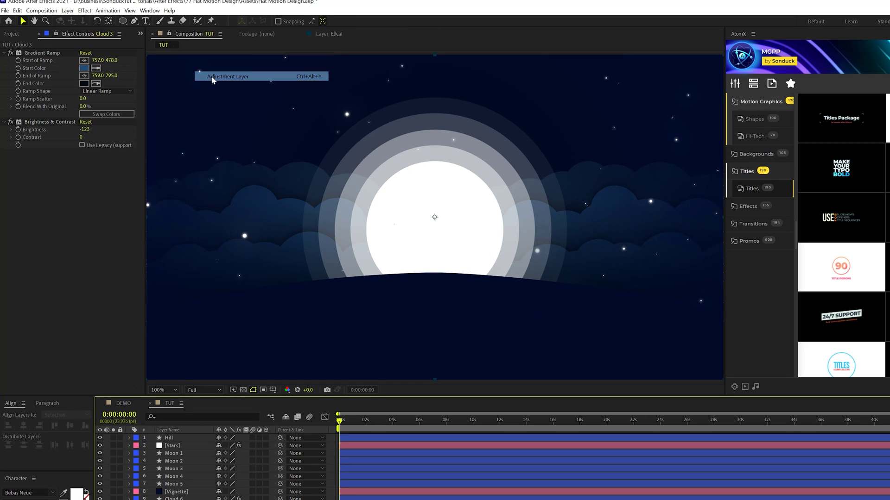
click(84, 10)
mouse_move(190, 172)
click(227, 229)
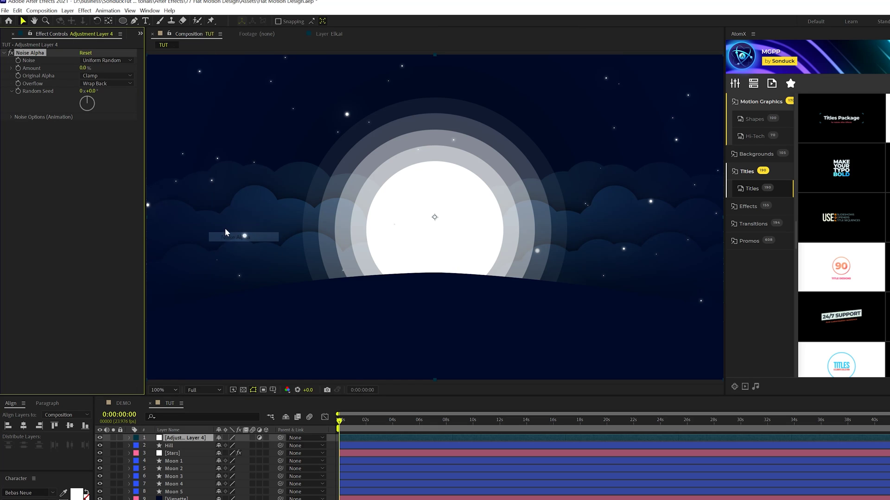
click(82, 68)
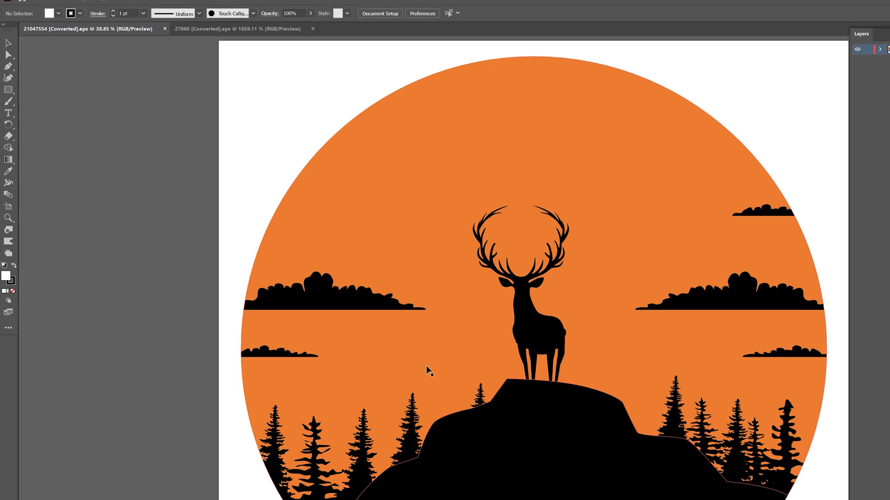
Step: Select the orange elk artwork and expand Layer 2 and its Clip Group to the elk-and-trees group
click(240, 29)
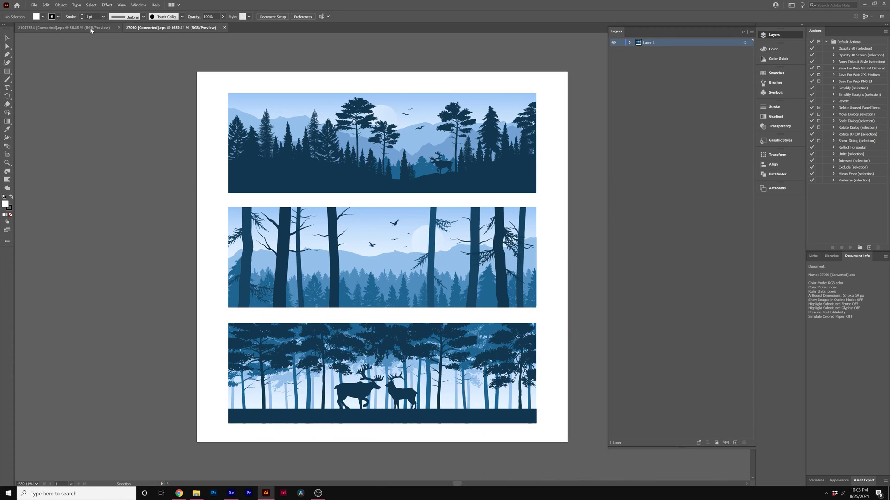
click(91, 28)
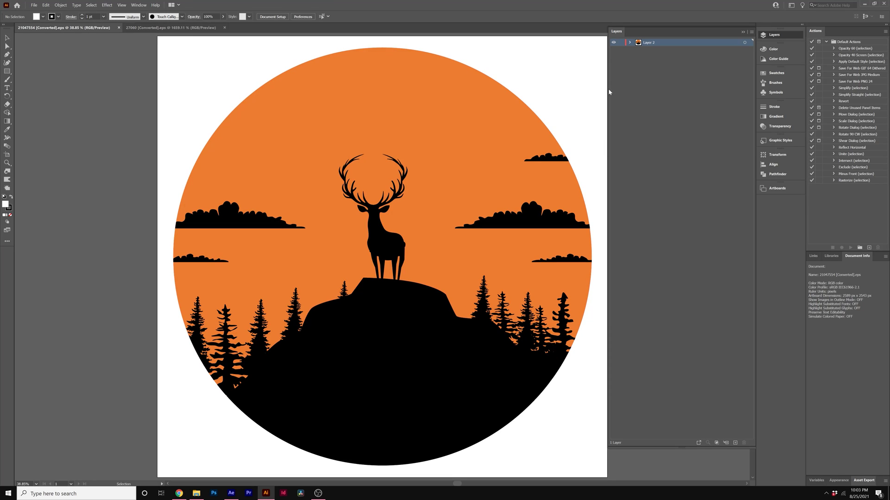
click(377, 223)
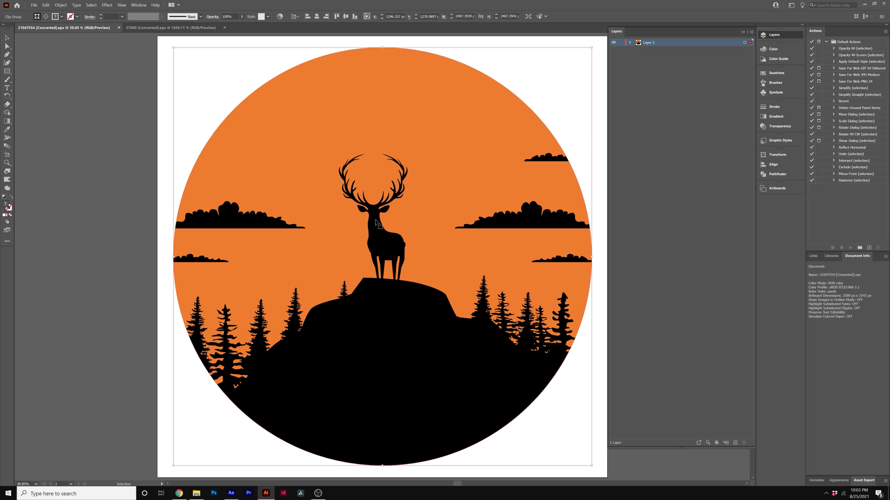
click(630, 42)
click(638, 50)
click(661, 66)
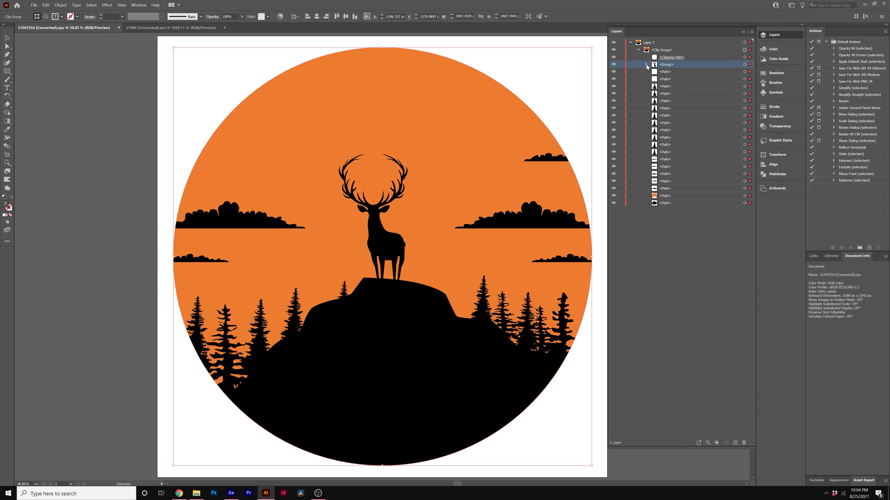
Step: Select only the elk silhouette inside the elk-and-trees group
click(614, 64)
click(614, 64)
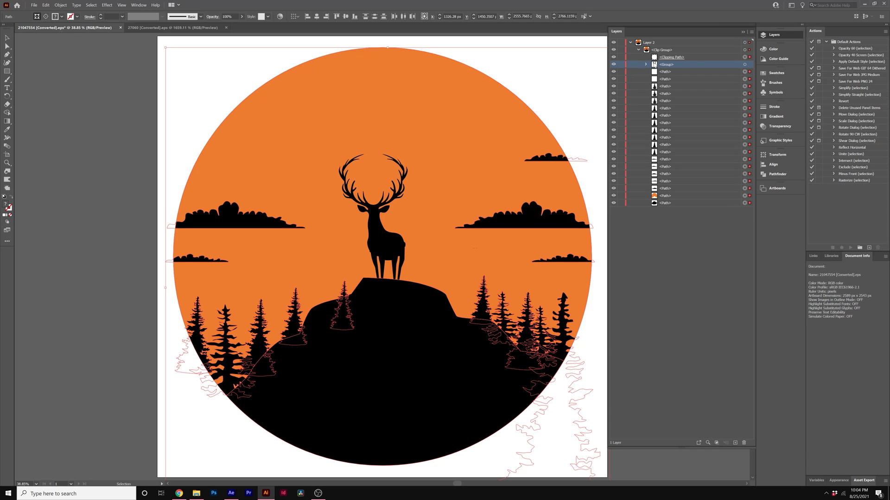
click(746, 65)
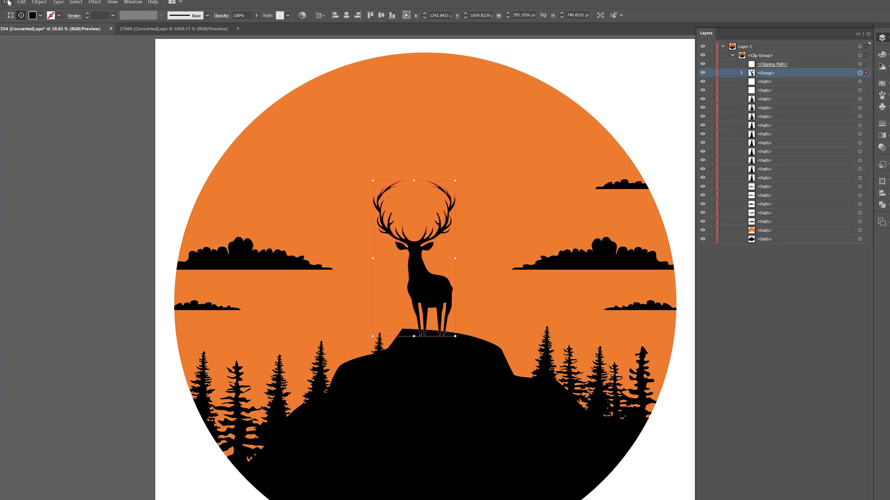
Step: Create a new 1920×1080 document and paste the elk into it
click(41, 5)
click(47, 12)
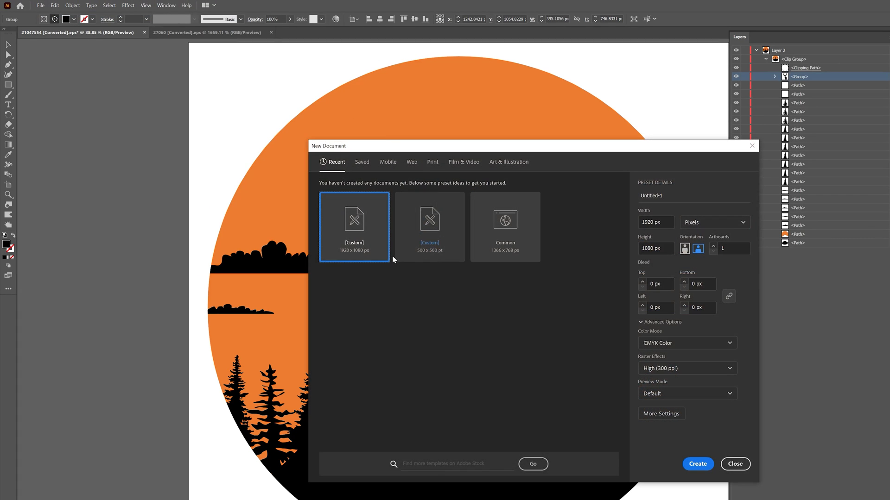
click(705, 467)
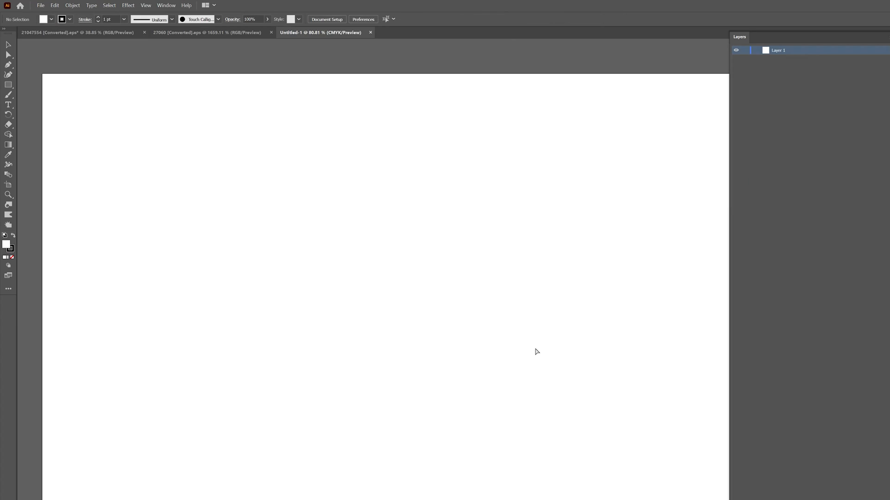
key(ctrl+v)
scroll(459, 361, down, 1)
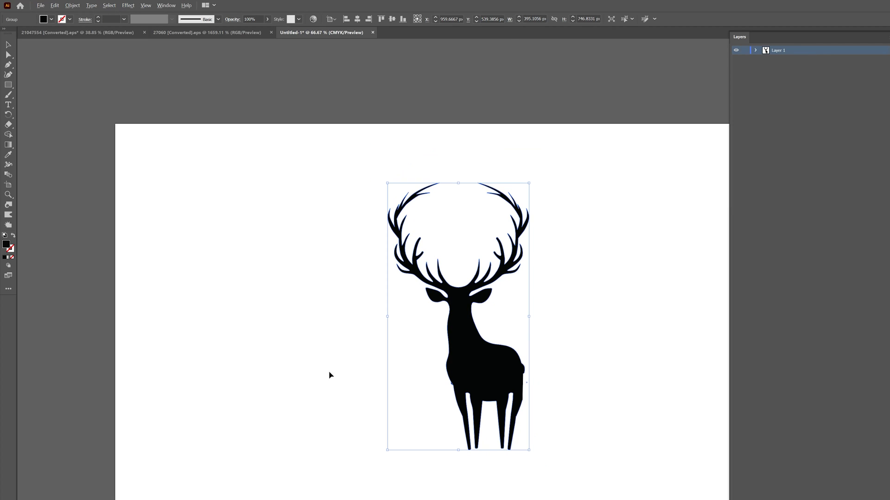
Step: Bring up Save As with the Elk.ai name, then cancel without saving
click(40, 5)
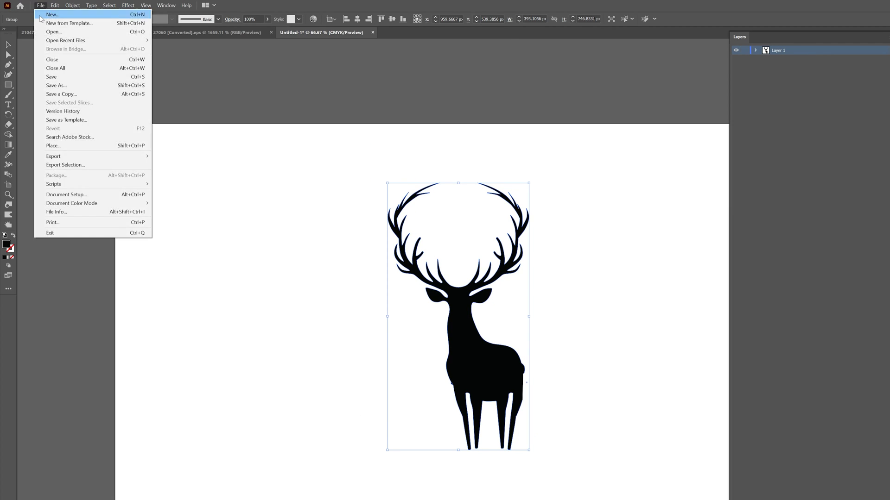
click(50, 77)
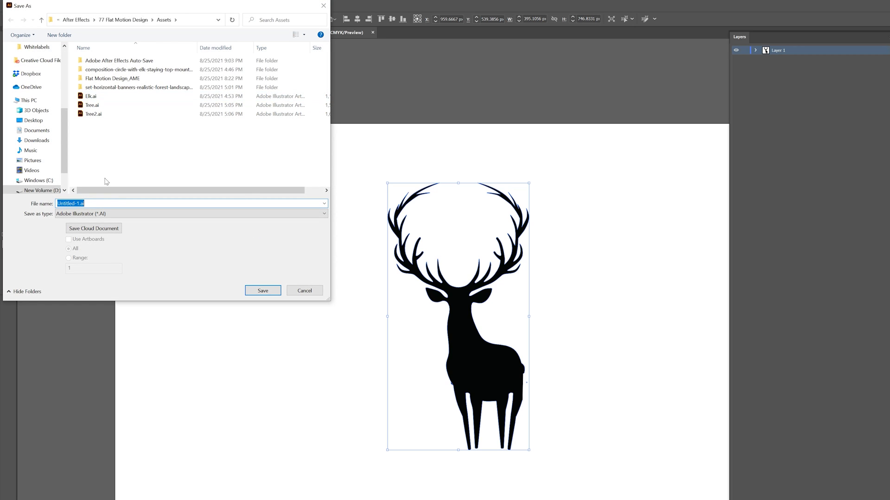
click(90, 95)
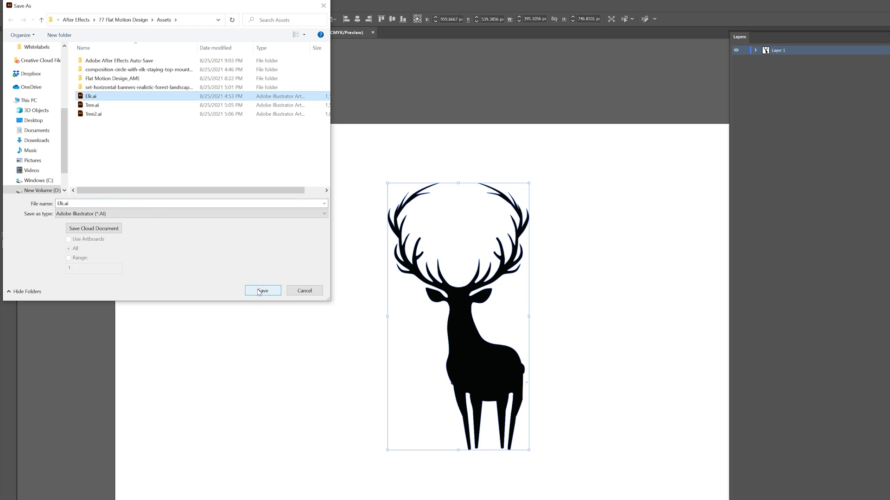
click(310, 291)
Step: Select the top banner group in the forest banners document
click(198, 34)
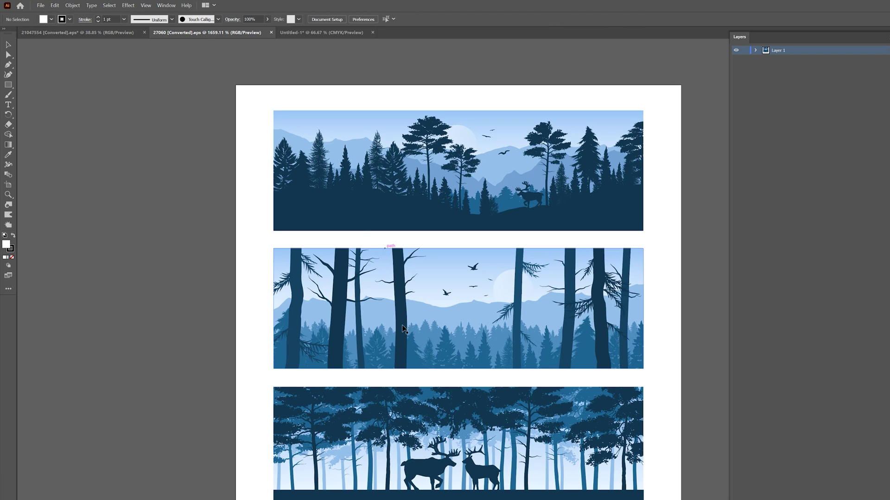
drag(391, 174, 399, 161)
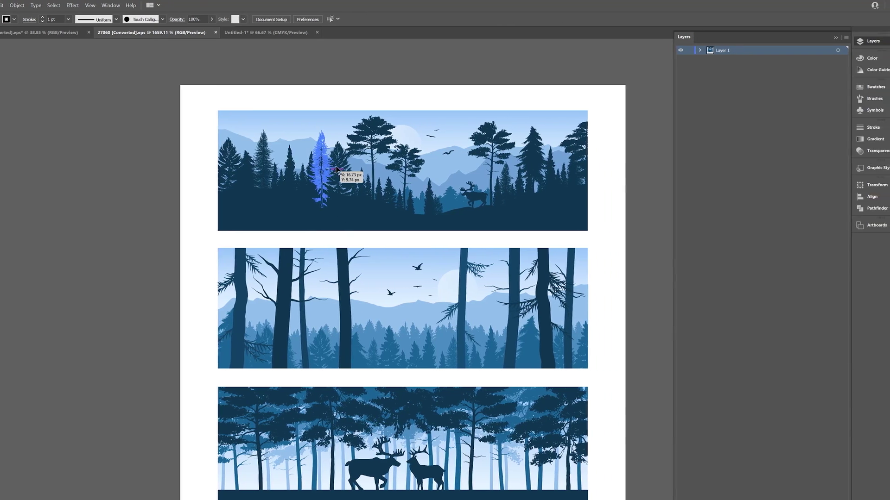
drag(343, 160, 345, 159)
click(363, 147)
Step: Expand Layer 1 and its banner group in the Layers panel, then select a single tree
click(700, 50)
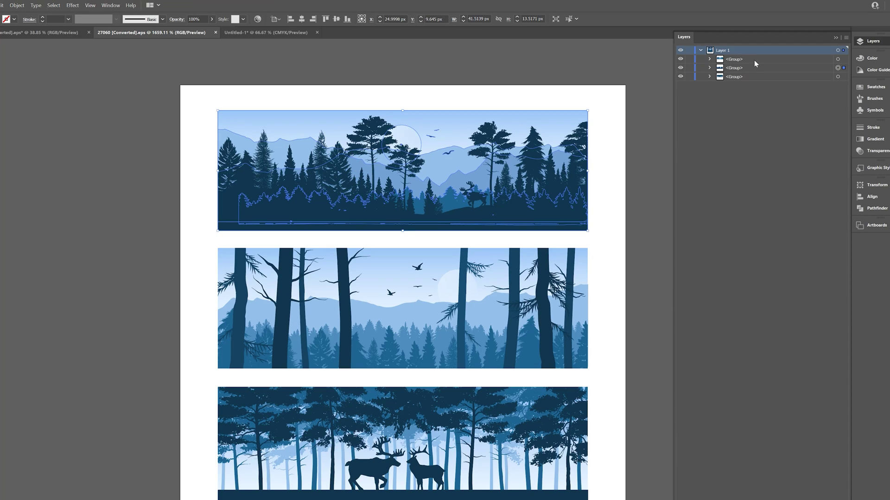
click(758, 61)
click(709, 68)
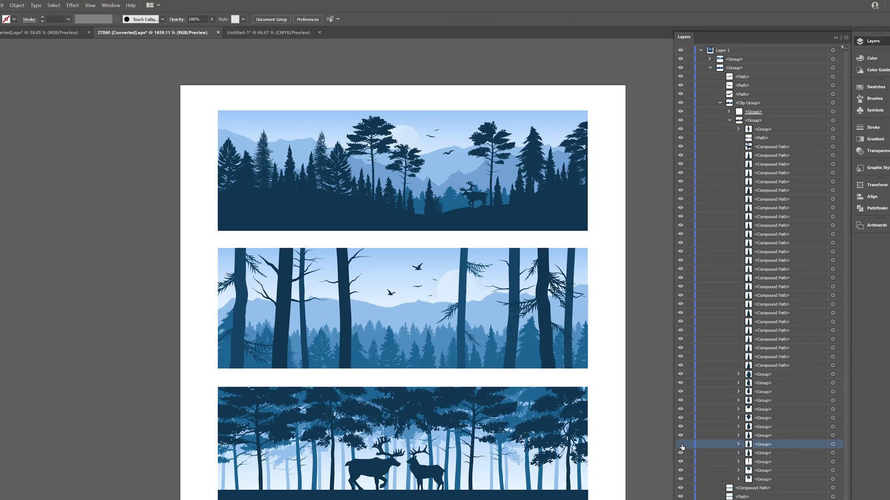
click(794, 436)
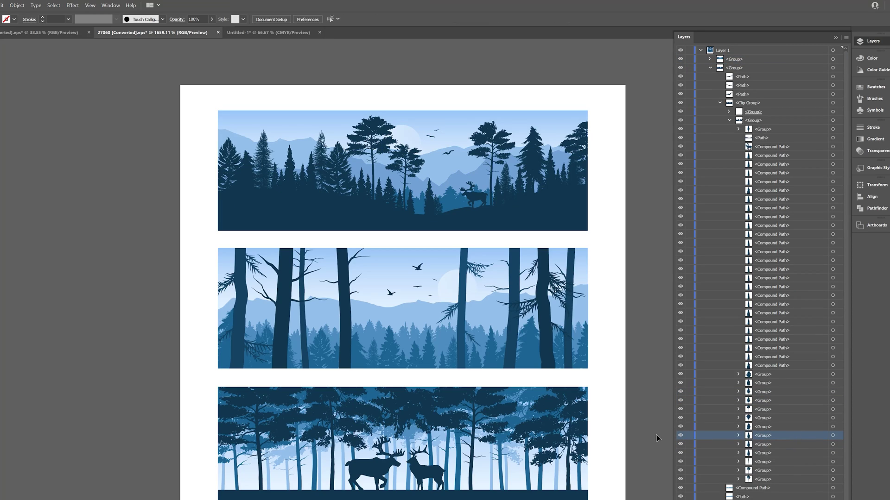
click(833, 436)
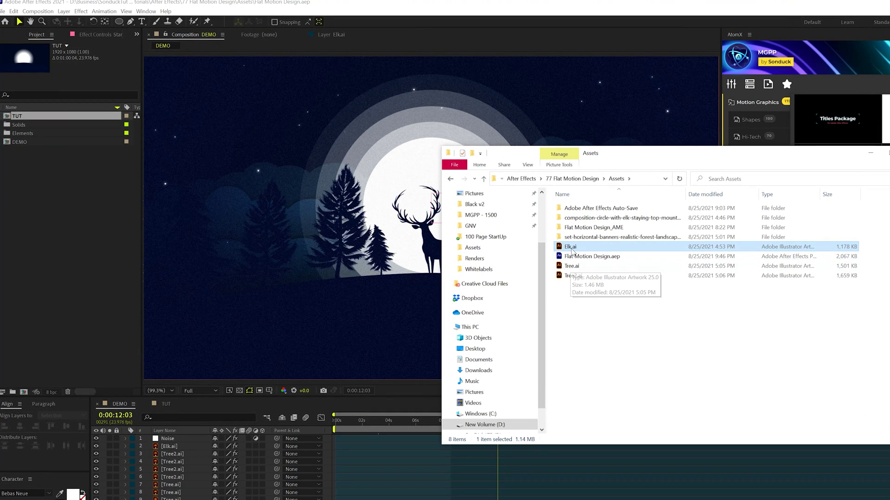
Step: Import Elk.ai, Tree.ai and Tree2.ai into the project and place Tree.ai above Hill in TUT
ctrl+click(578, 267)
ctrl+click(578, 275)
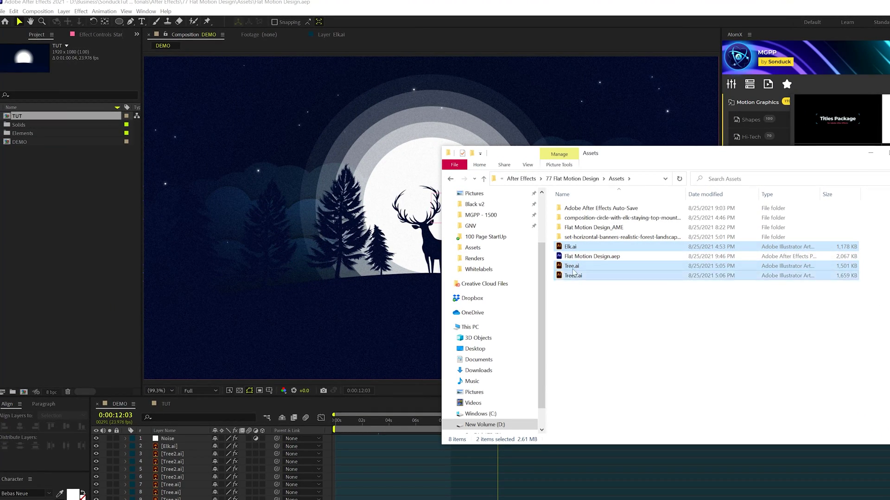
drag(573, 250, 48, 224)
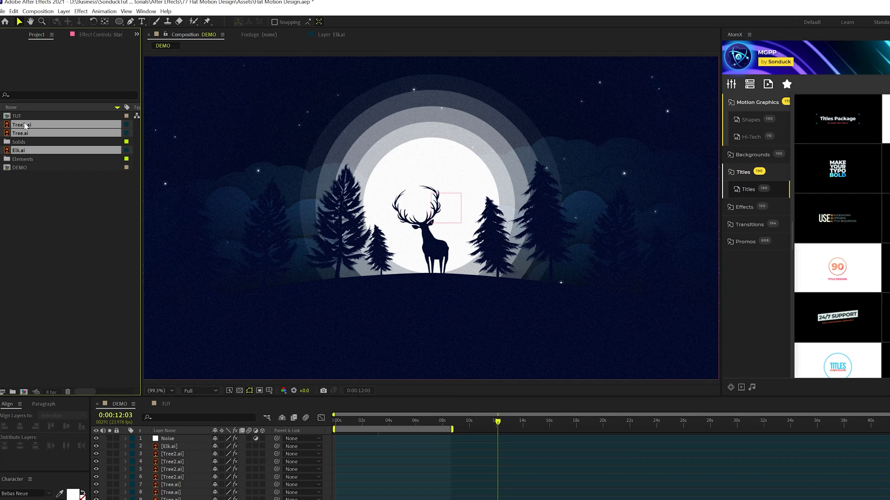
click(162, 404)
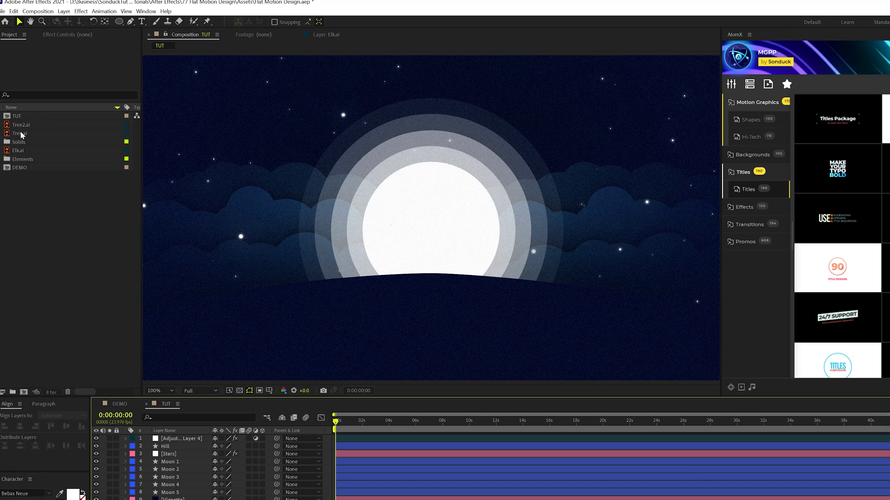
drag(20, 132, 170, 444)
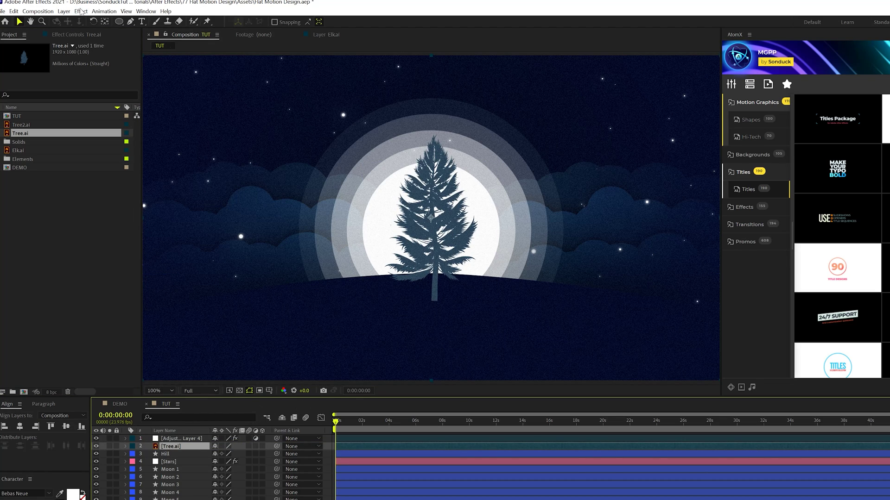
Step: Apply a Fill effect to Tree.ai and colour it dark navy
click(81, 11)
mouse_move(105, 135)
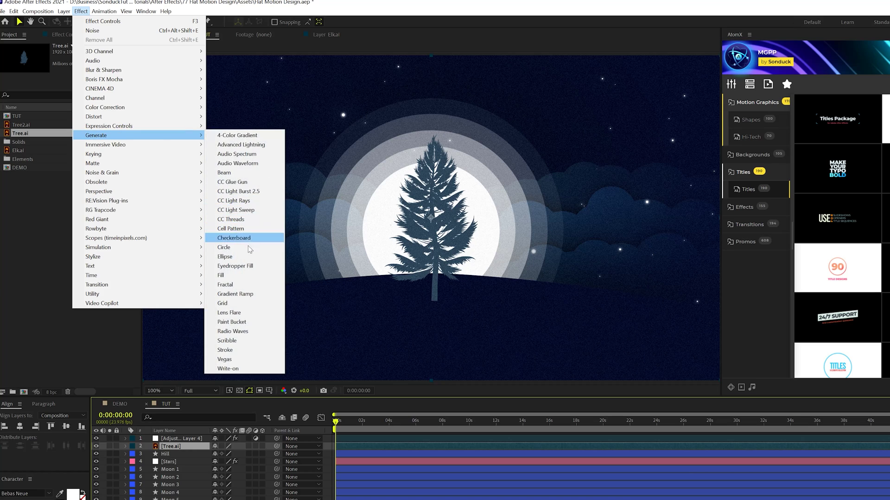
click(222, 276)
click(92, 77)
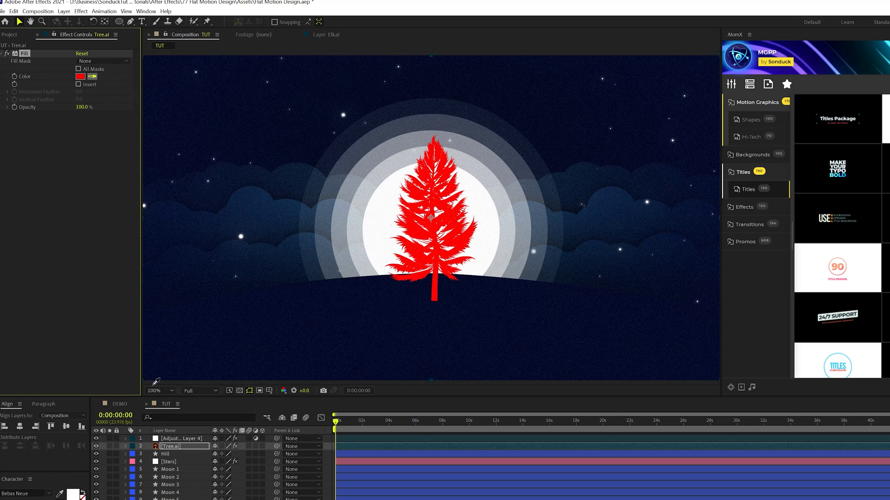
click(322, 293)
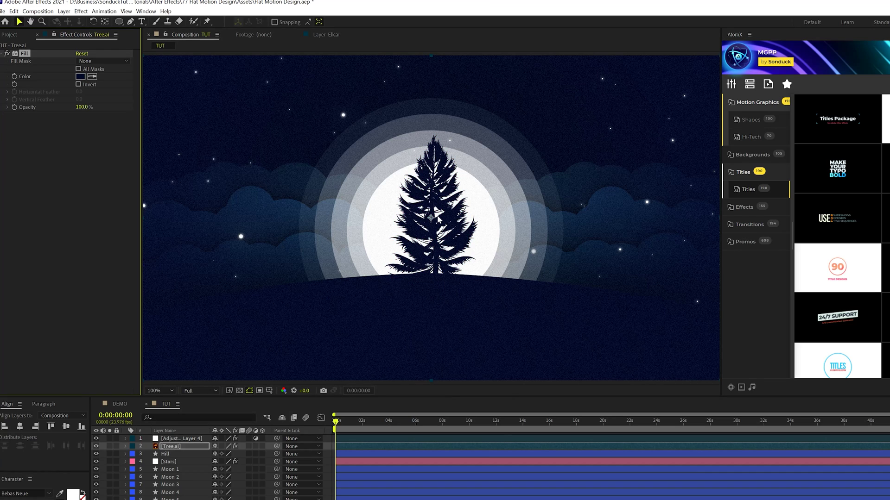
Step: Move the tree left behind the clouds and scale it to 77%
drag(438, 221, 245, 214)
key(s)
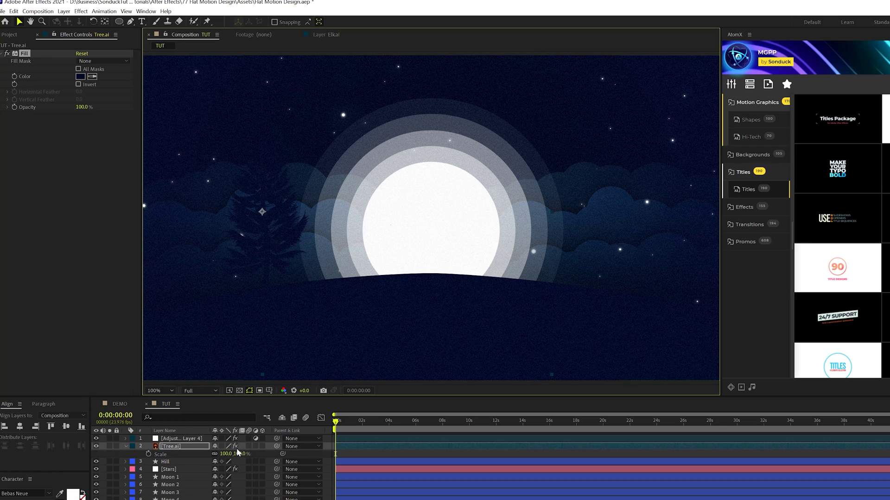
drag(225, 454, 215, 454)
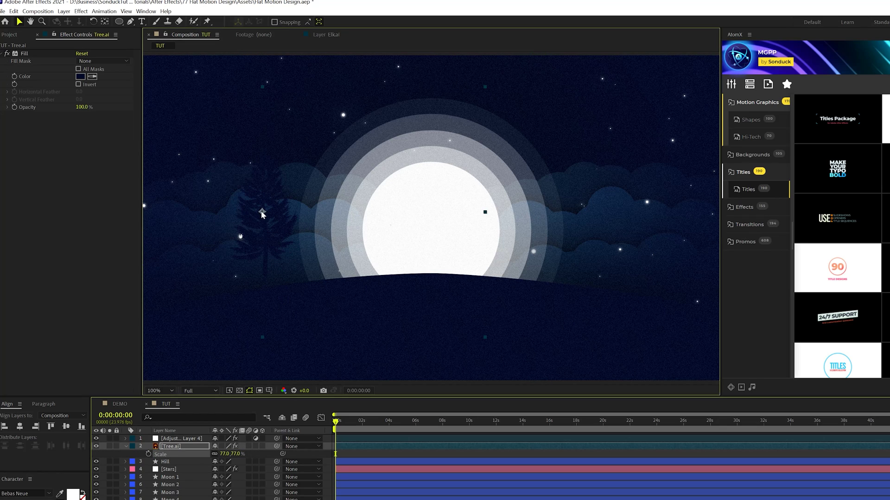
drag(258, 233, 257, 237)
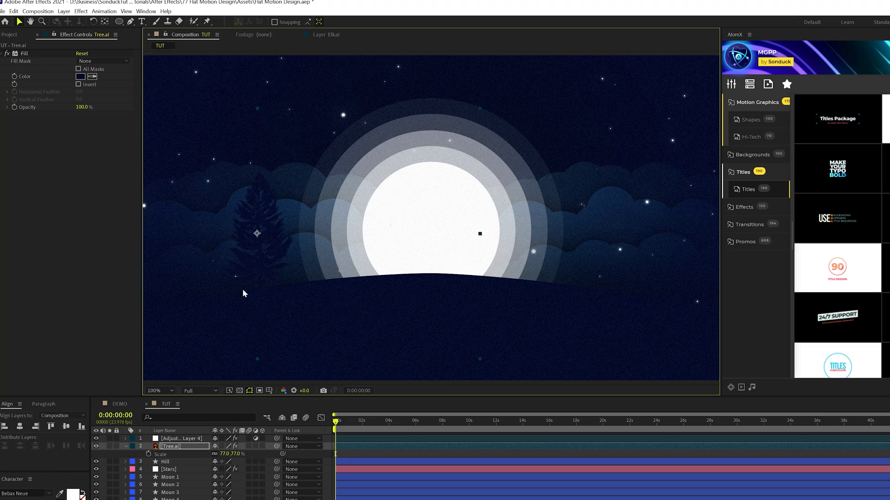
Step: Put puppet pins on the top of Tree.ai and the base of its trunk in its Layer panel
click(124, 447)
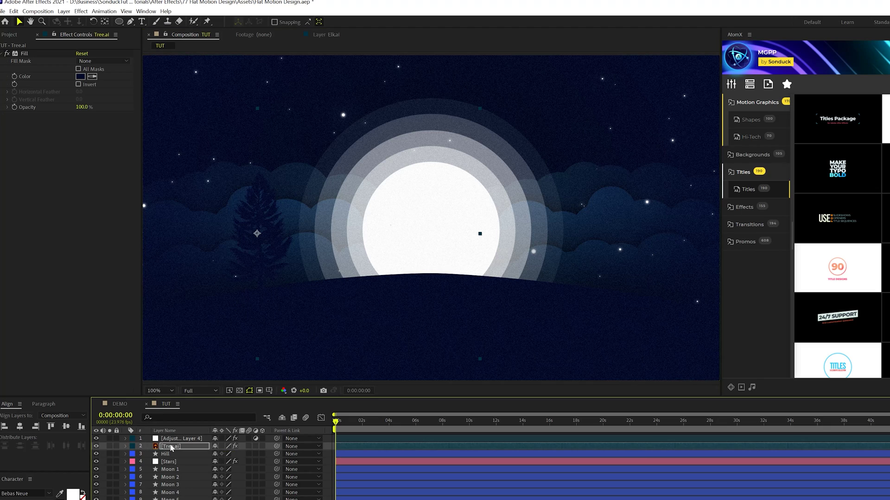
click(207, 23)
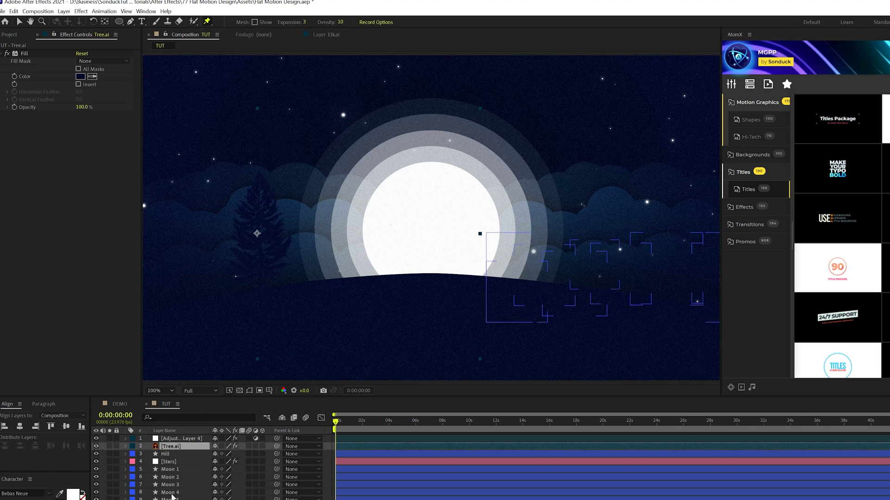
double_click(167, 447)
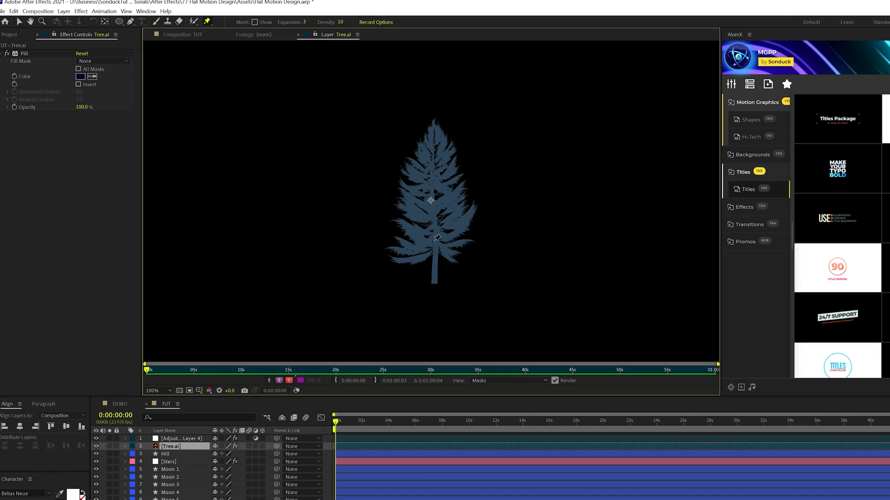
click(434, 129)
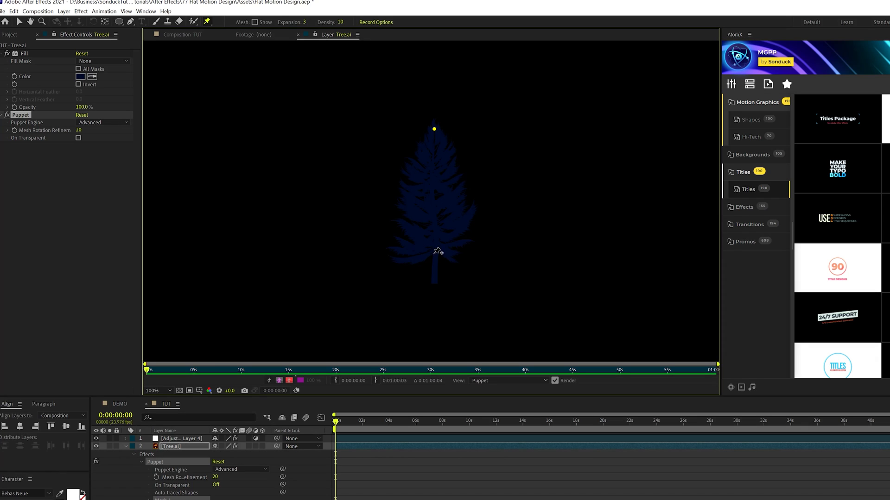
click(434, 280)
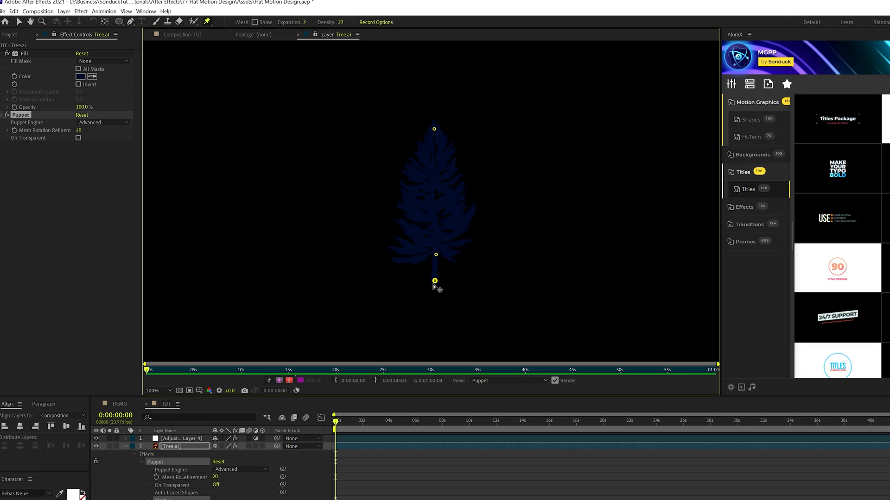
Step: Bend the treetop to the right at 0 s and back to the left at 4 s
drag(433, 134, 449, 136)
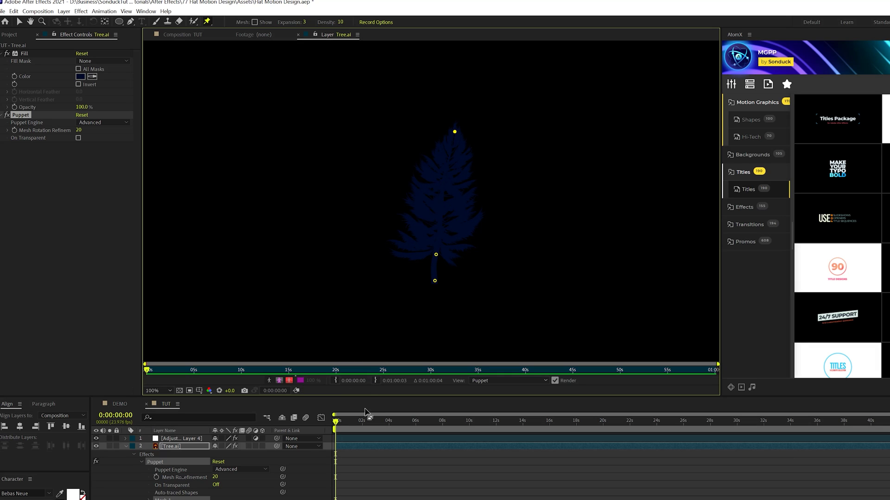
drag(360, 425, 390, 427)
drag(455, 134, 438, 132)
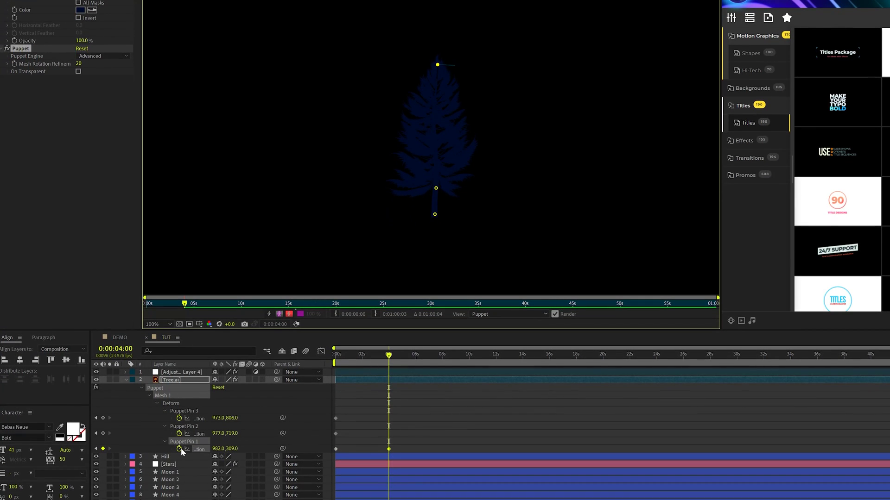
Step: Give Puppet Pin 1's position a loopOut("pingpong") expression, then scrub ahead to check the sway
alt+click(179, 449)
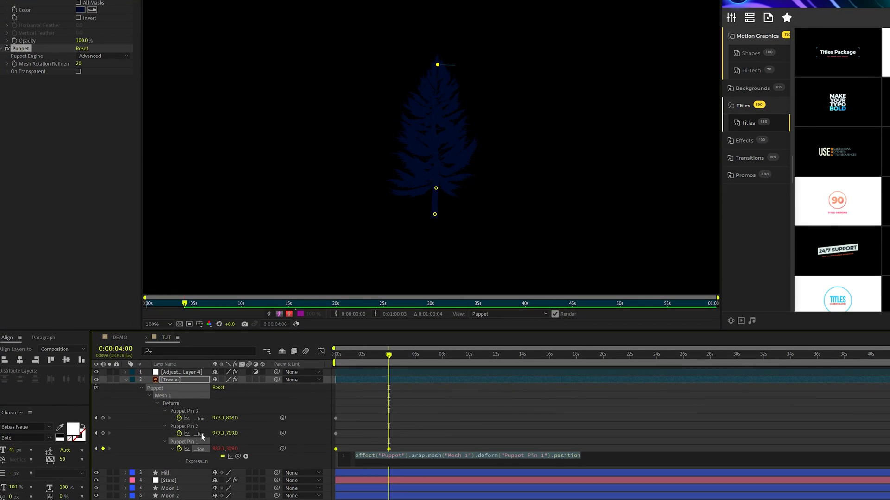
text(loopO)
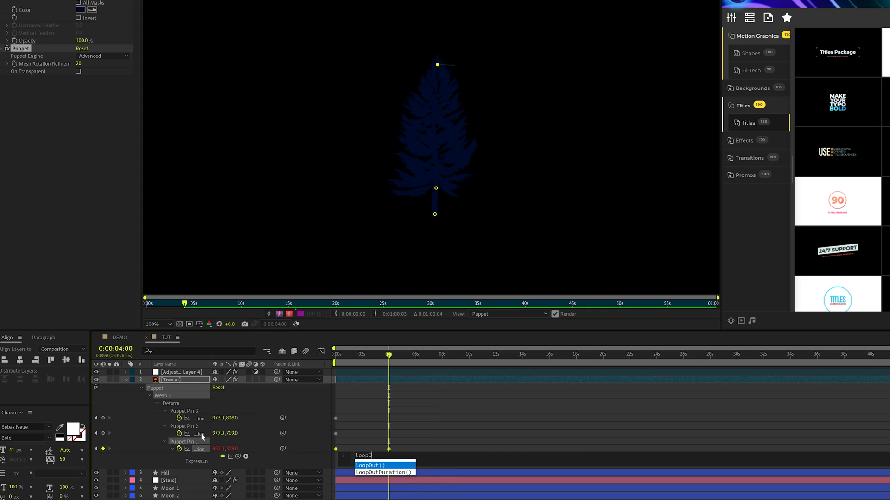
text(ut()
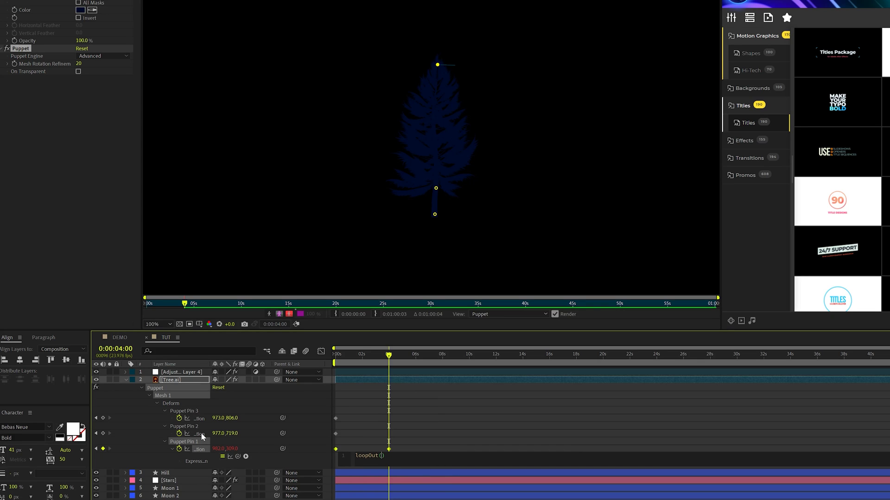
text(")
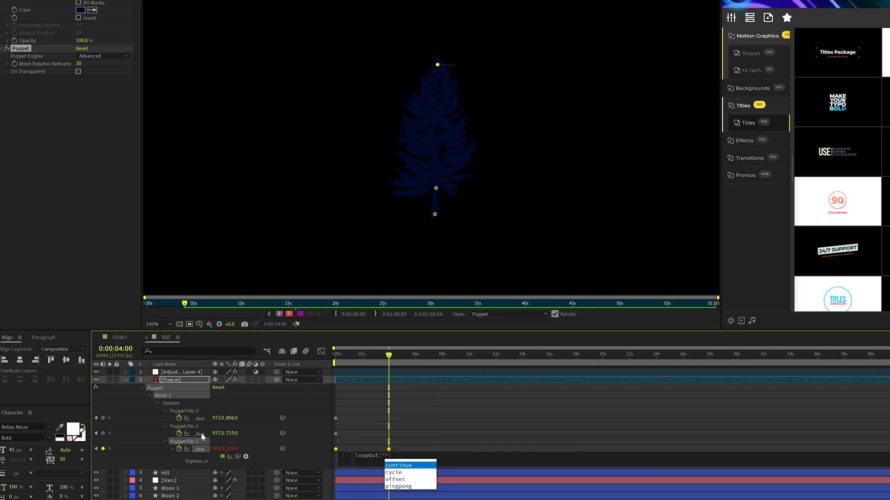
click(401, 487)
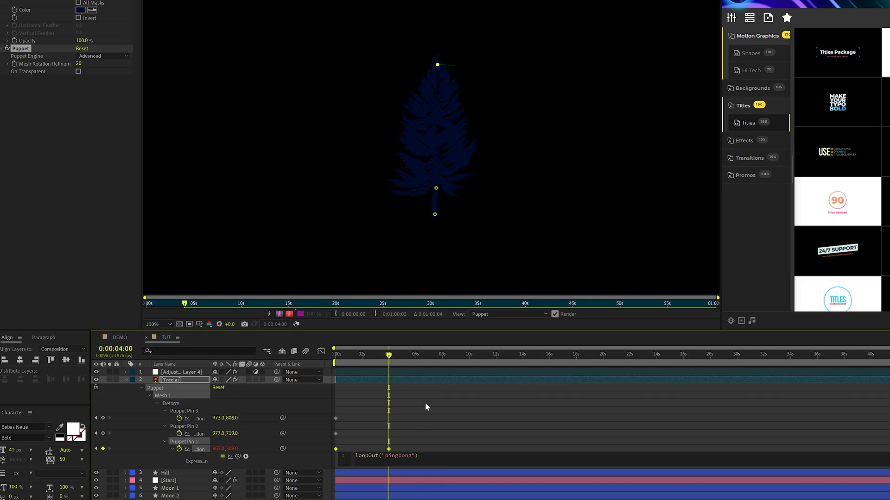
click(410, 432)
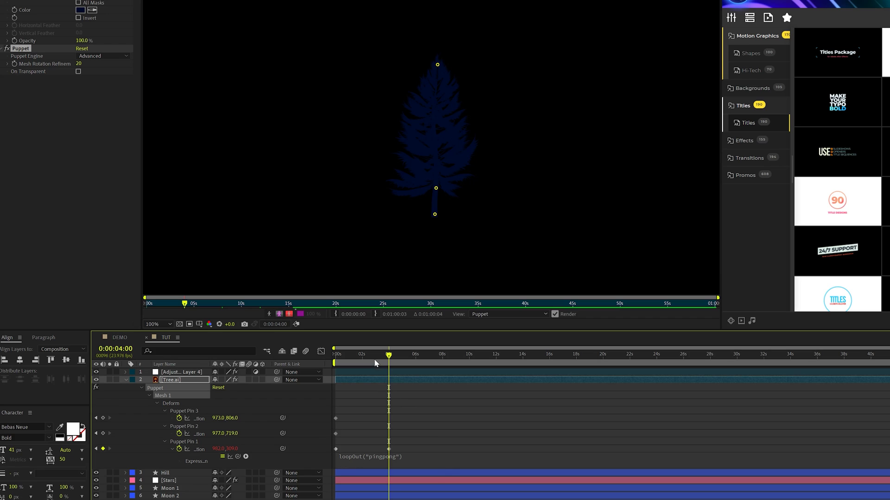
drag(389, 356, 623, 373)
Step: Back in the TUT comp, duplicate the tree and place the copy right of the moon
click(126, 379)
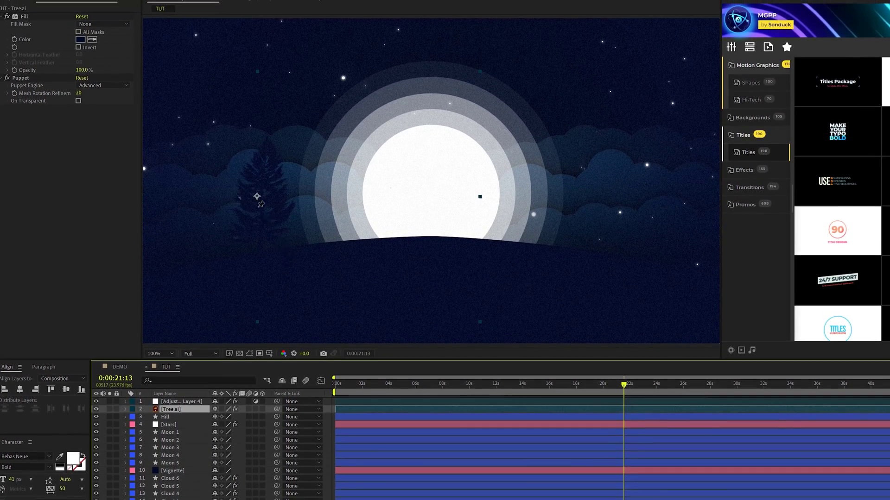
key(ctrl+d)
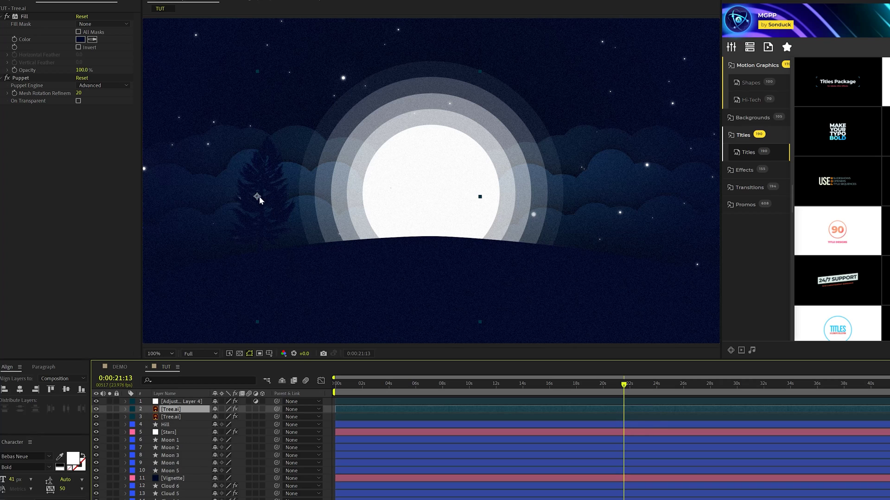
drag(259, 201, 584, 199)
key(s)
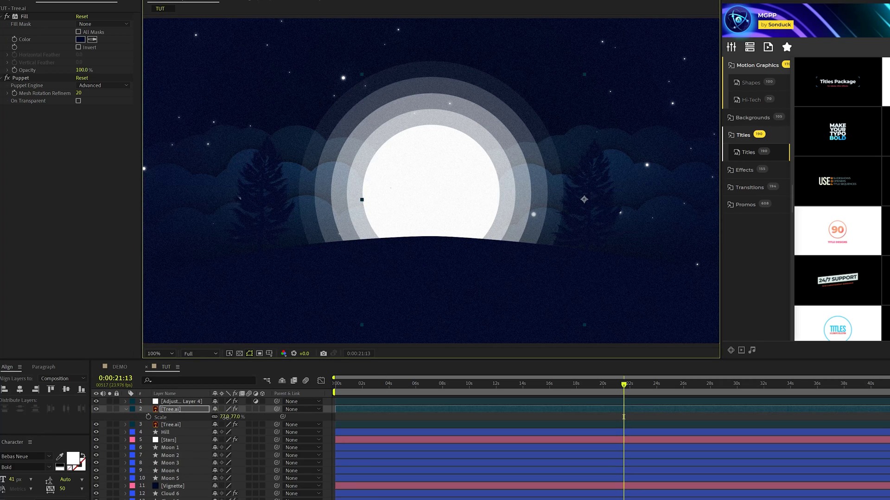
Step: Add more tree copies beside the moon and on the far left, then select them together
click(584, 200)
key(ctrl+d)
drag(584, 203, 196, 208)
key(ctrl+d)
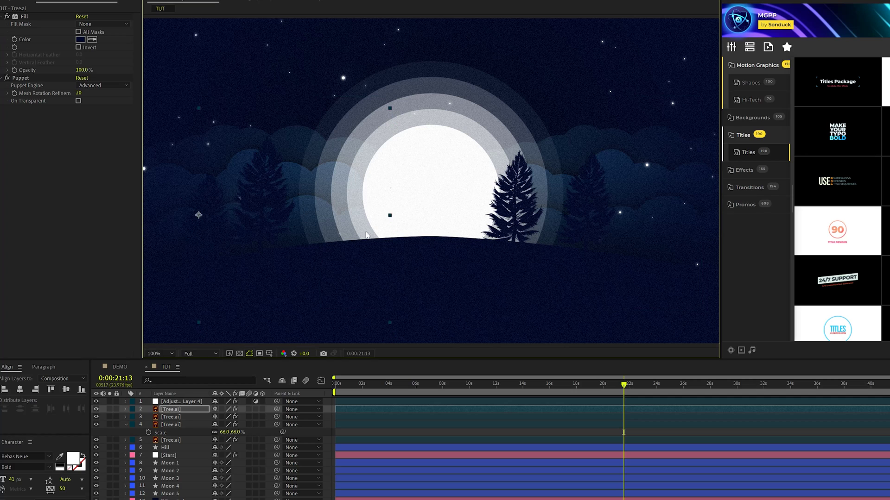
shift+click(158, 442)
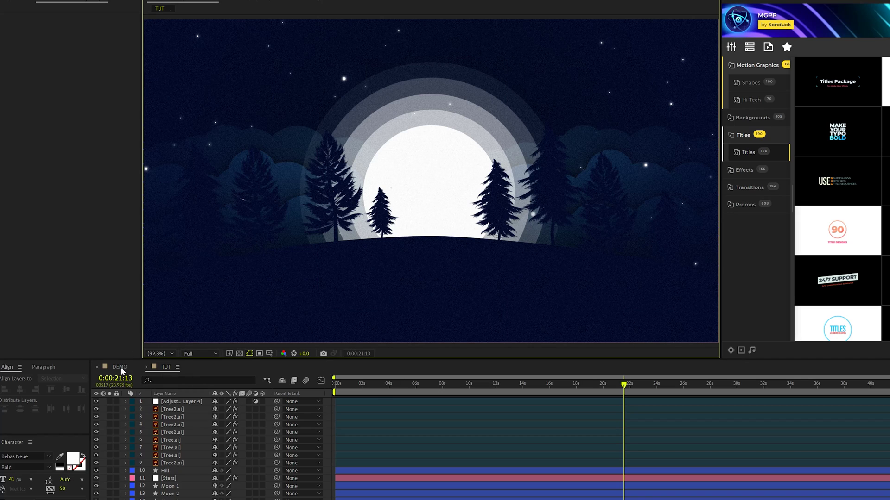
Step: Add Elk.ai to the timeline and paste the trees' Fill effect onto it
click(13, 3)
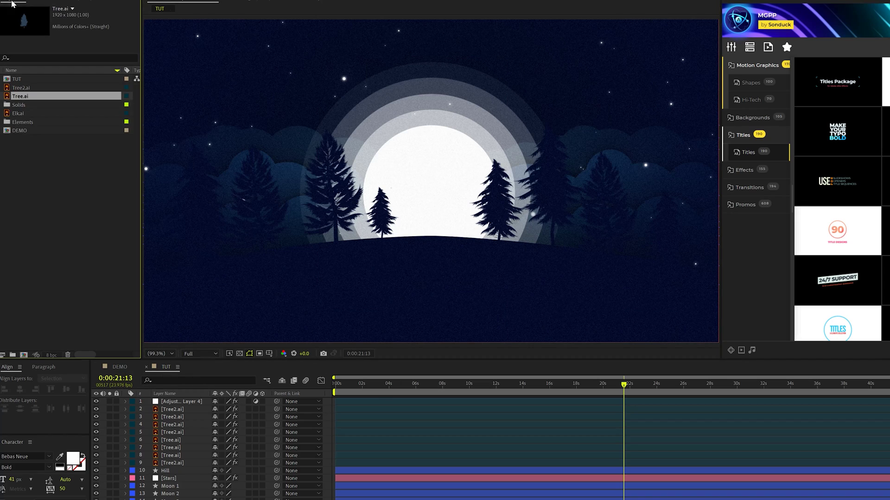
click(16, 114)
drag(18, 119, 162, 406)
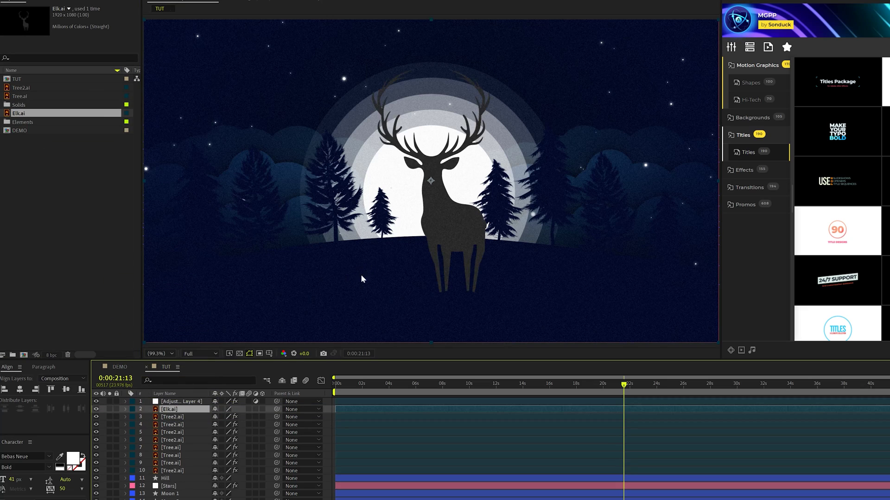
click(175, 425)
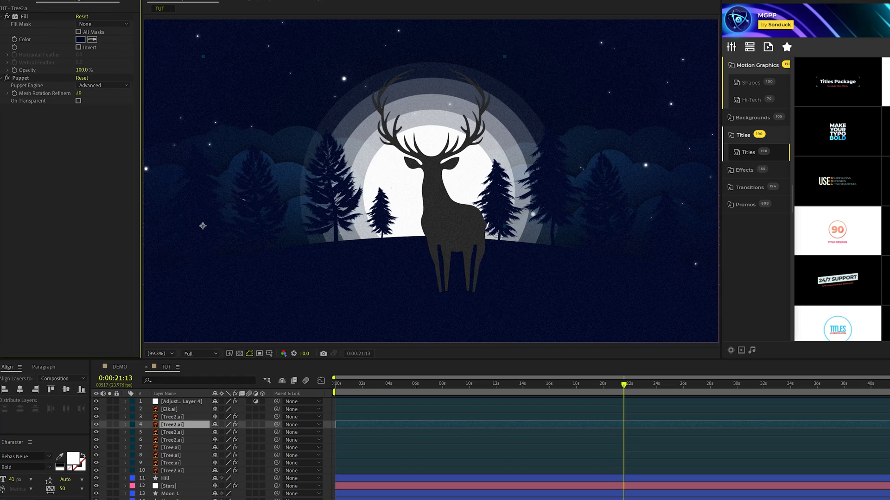
click(26, 18)
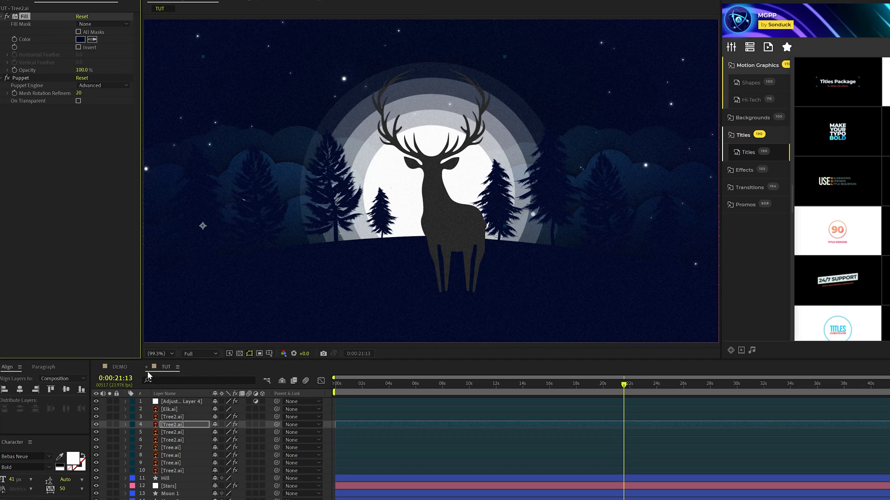
click(169, 410)
key(ctrl+v)
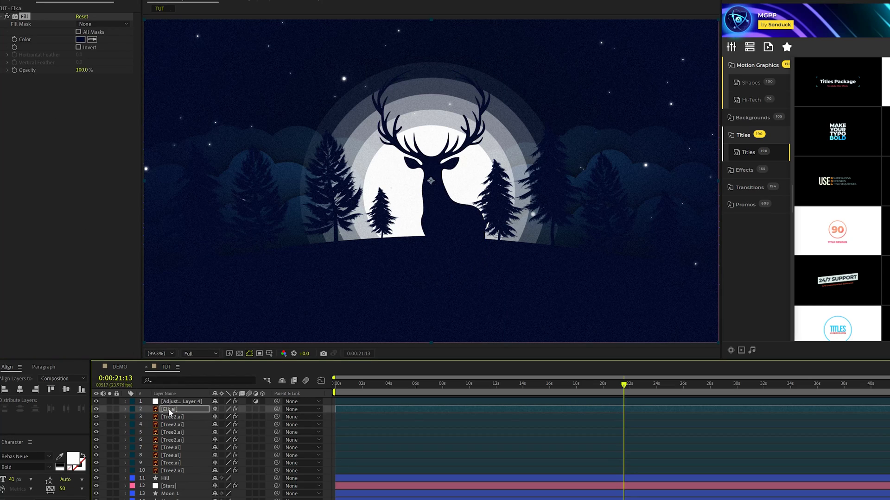
Step: Scale the elk to 41% and move it down onto the hilltop
key(s)
drag(232, 418, 200, 412)
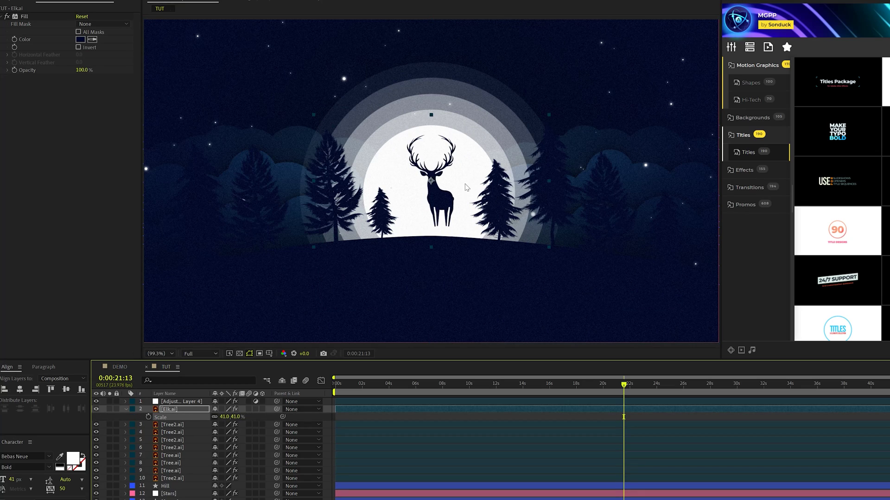
drag(433, 183, 423, 199)
Step: Adjust the SonduckBlack.png layer, then hide the logo layer and reveal the elk
click(9, 22)
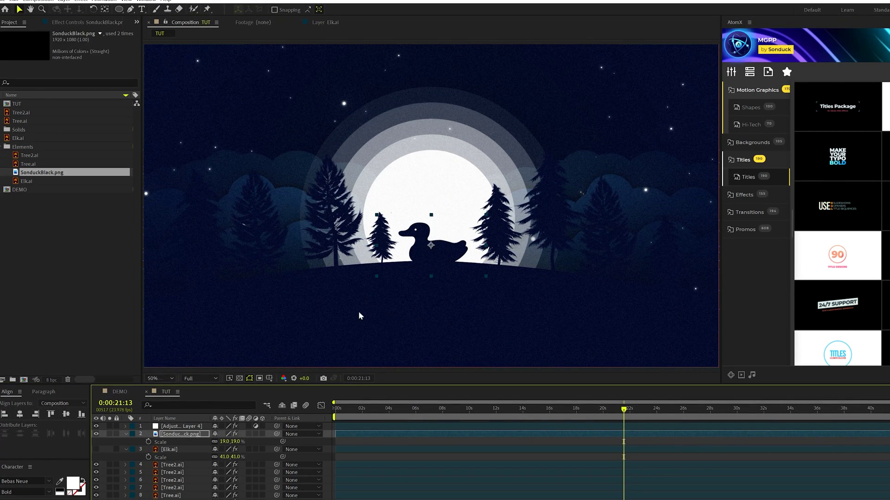
key(comma)
click(241, 167)
key(period)
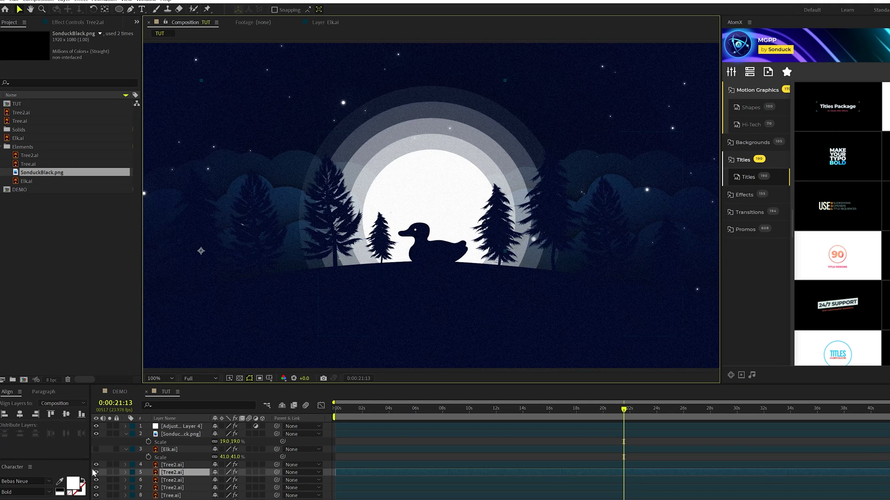
click(96, 434)
click(96, 449)
Step: Place puppet pins on the elk's body and head in its Layer panel
key(Home)
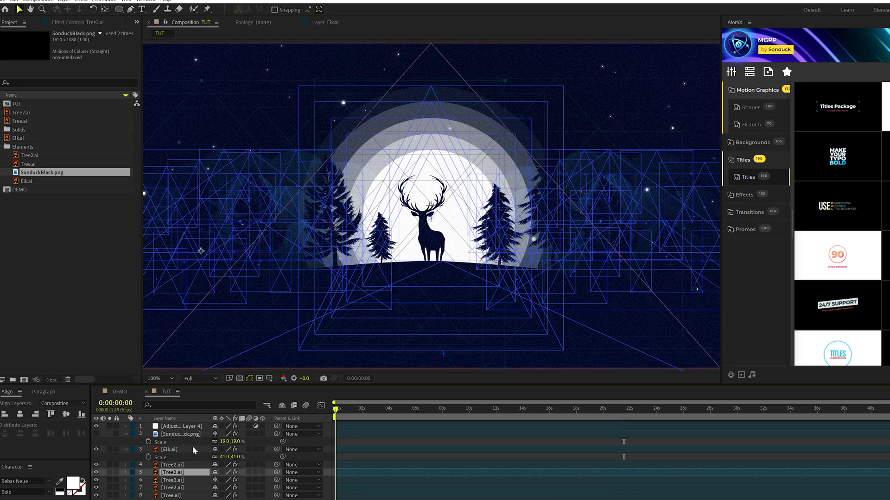
click(180, 450)
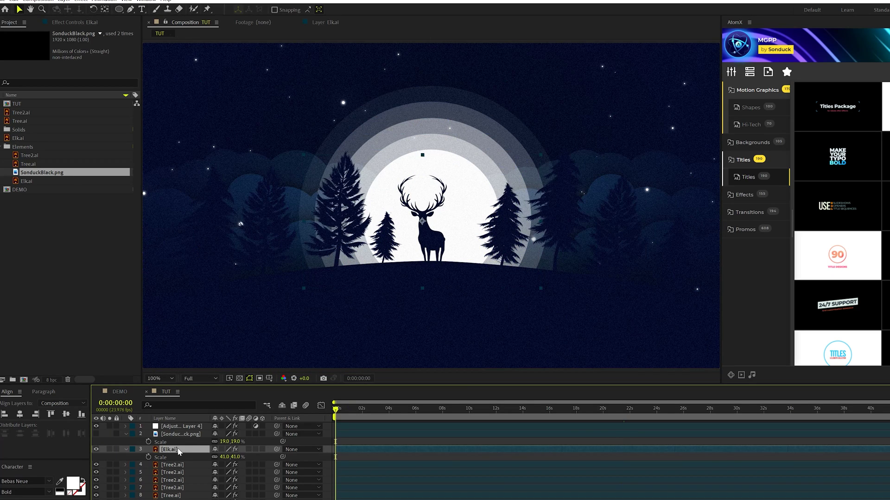
click(208, 9)
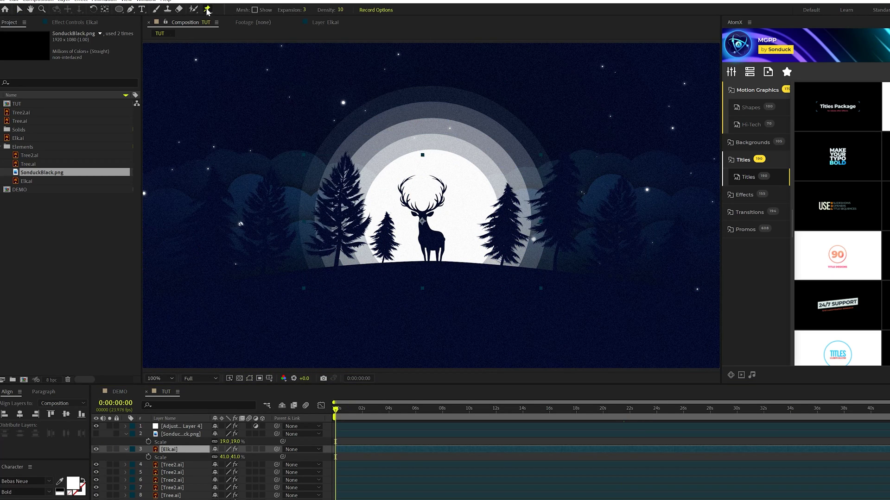
double_click(168, 449)
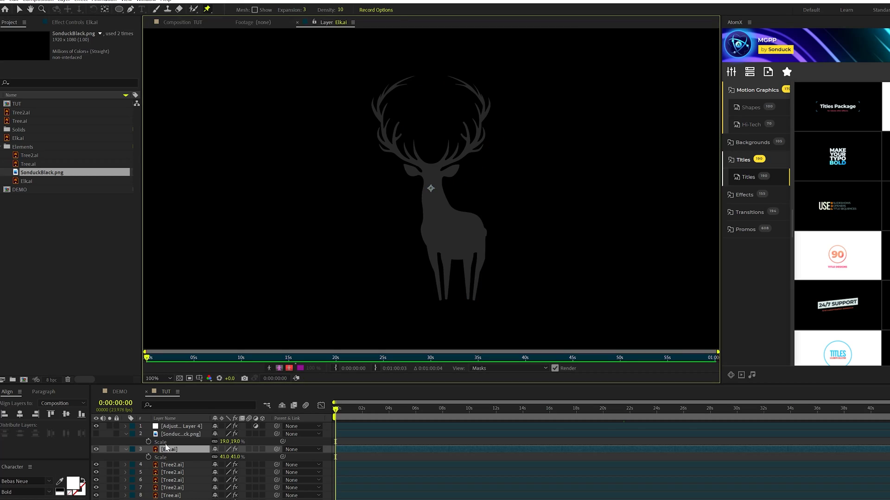
click(434, 233)
click(434, 176)
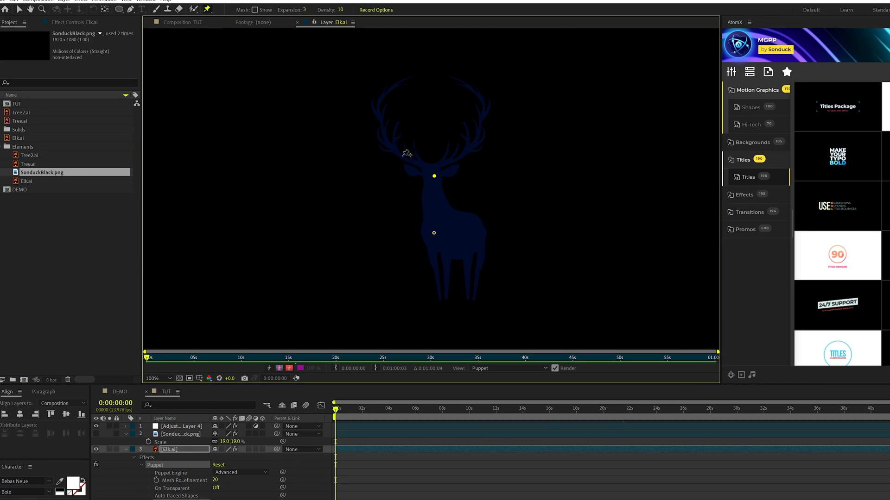
click(439, 220)
Step: Bend the elk's head left at 0 s and right at 4 s, looping it with loopOut("pingpong")
drag(434, 176, 426, 177)
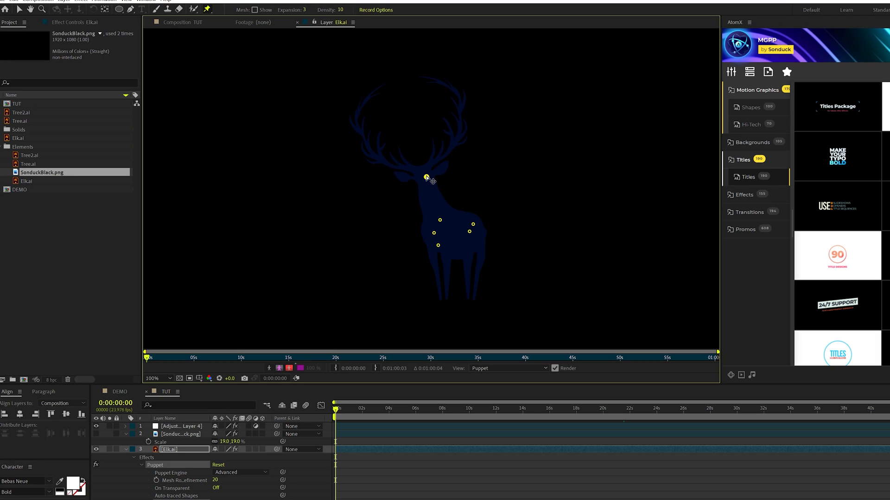
click(388, 409)
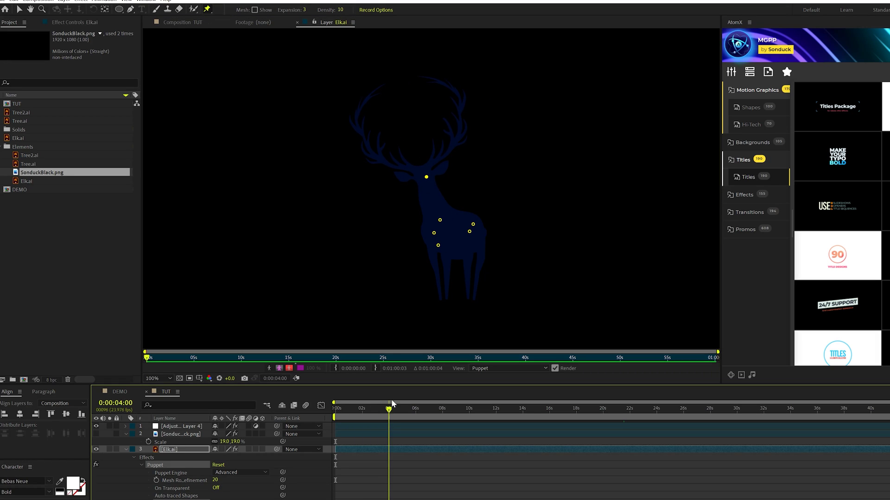
drag(427, 178, 448, 176)
key(u)
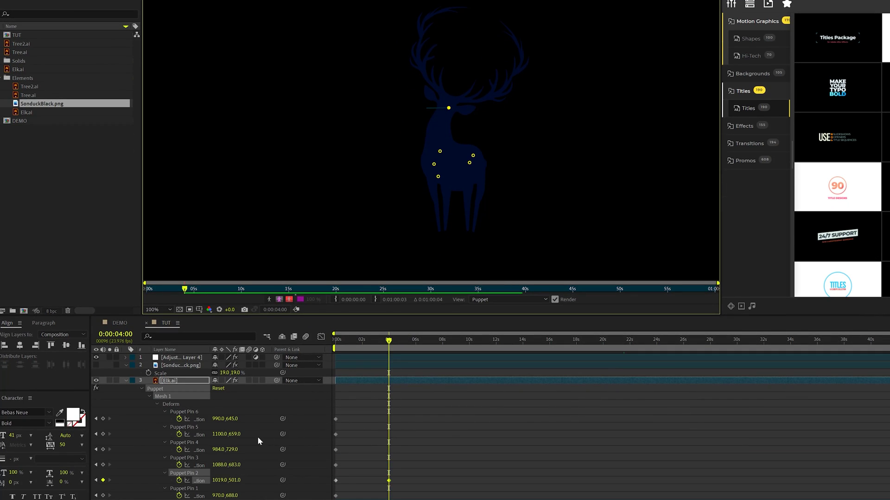
alt+click(178, 481)
text(loopOut("pingpong"))
key(KP_Enter)
click(380, 341)
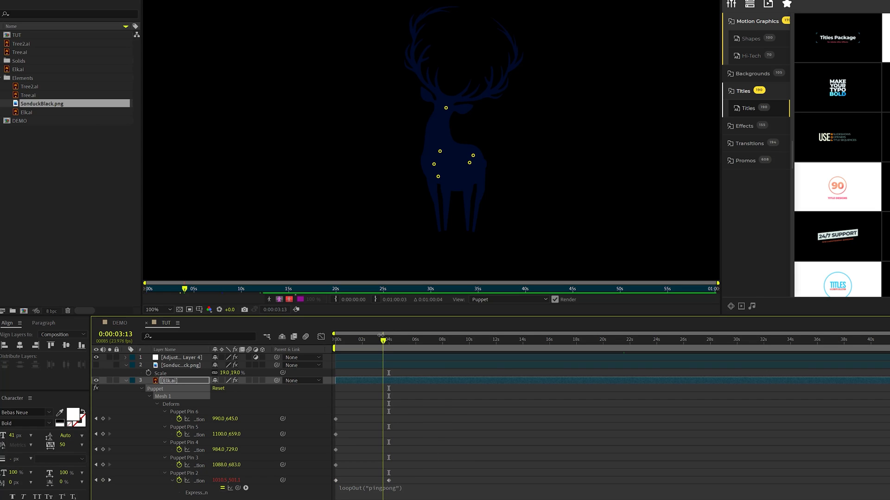
Step: Collapse the elk and logo layers and preview the animation in the full composition
click(344, 341)
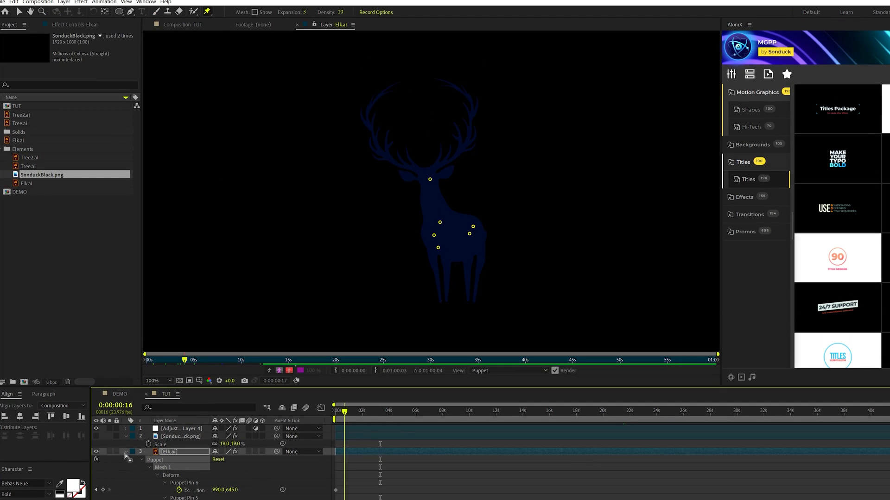
click(124, 454)
click(125, 437)
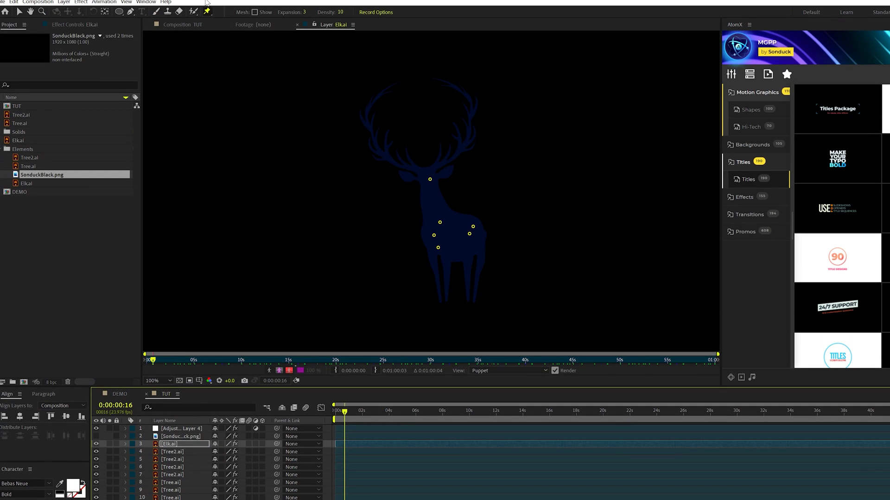
click(199, 25)
key(space)
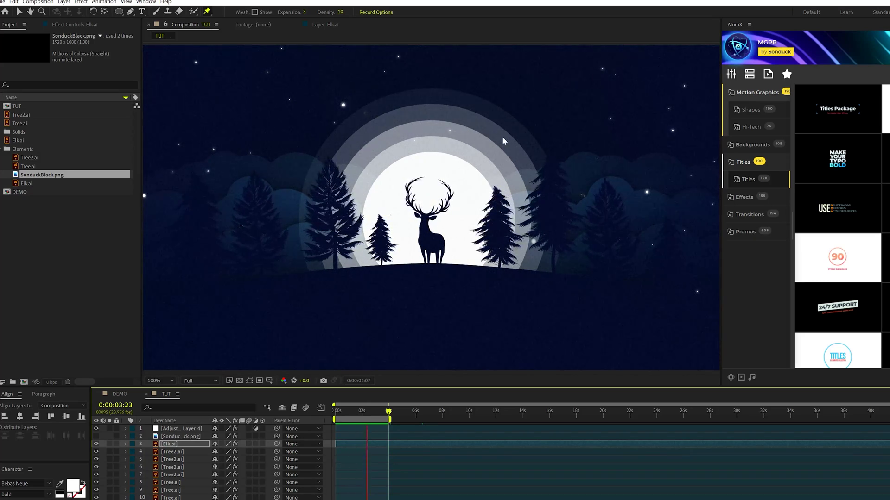
Step: Create a new null object and parent the five moon layers to Null 2
key(space)
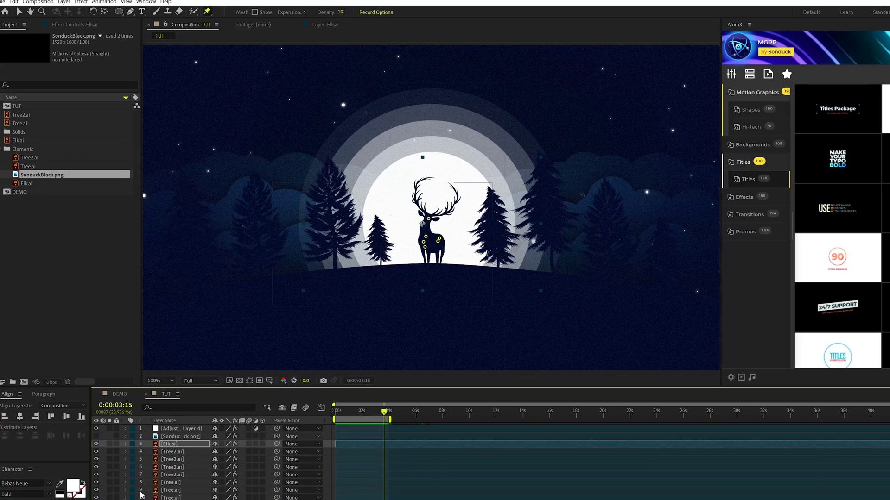
click(60, 3)
mouse_move(97, 12)
click(235, 48)
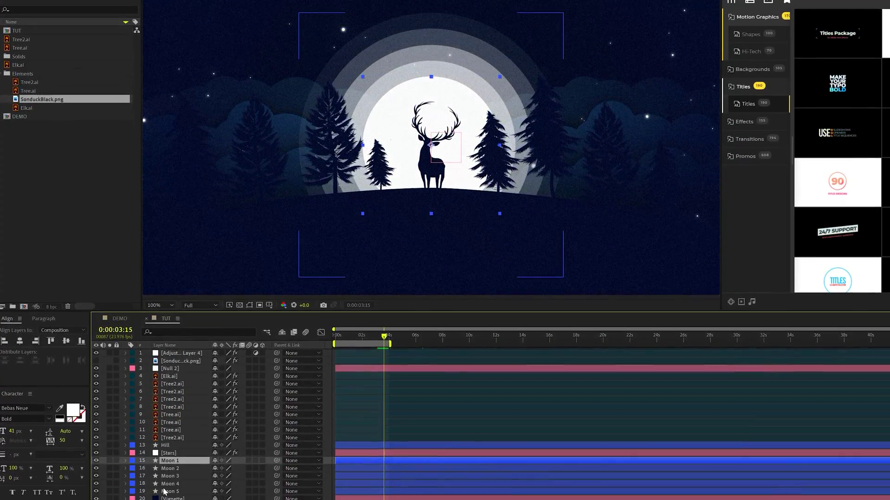
click(170, 499)
shift+click(169, 499)
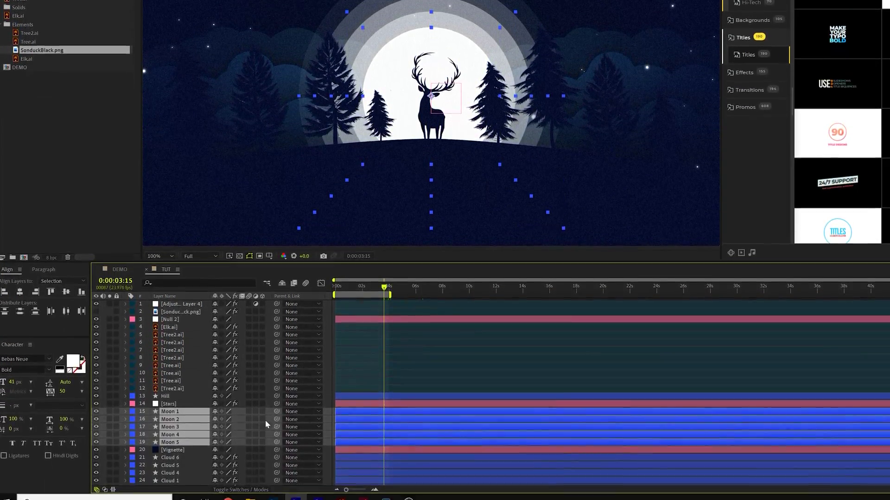
drag(277, 411, 170, 320)
click(170, 319)
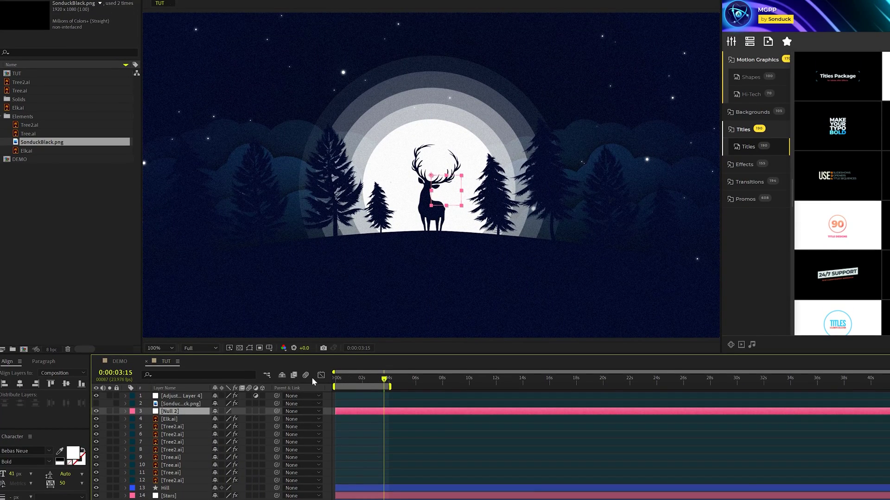
Step: Keyframe Null 2's Position from 960,540 at 0 s to 960,475 at 10 s
key(Home)
key(p)
click(148, 419)
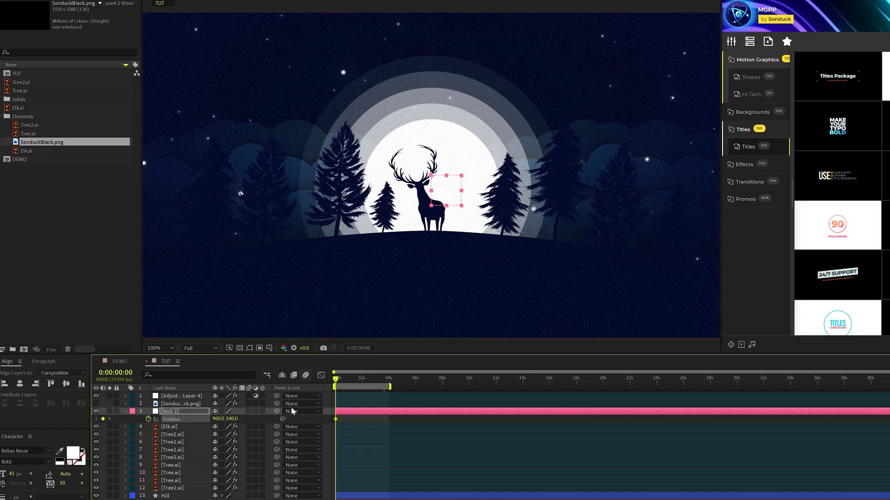
mouse_move(467, 382)
mouse_down()
mouse_move(480, 381)
mouse_move(470, 383)
mouse_up()
drag(232, 419, 212, 417)
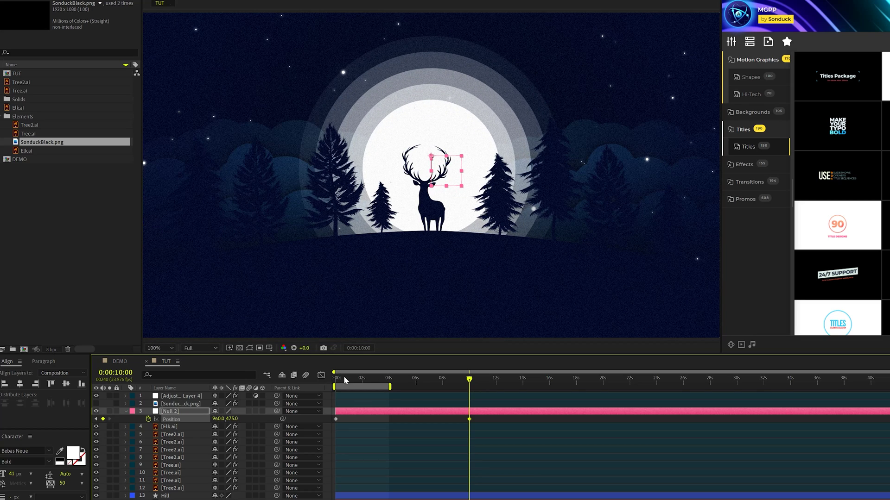
drag(344, 380, 335, 380)
scroll(223, 444, down, 2)
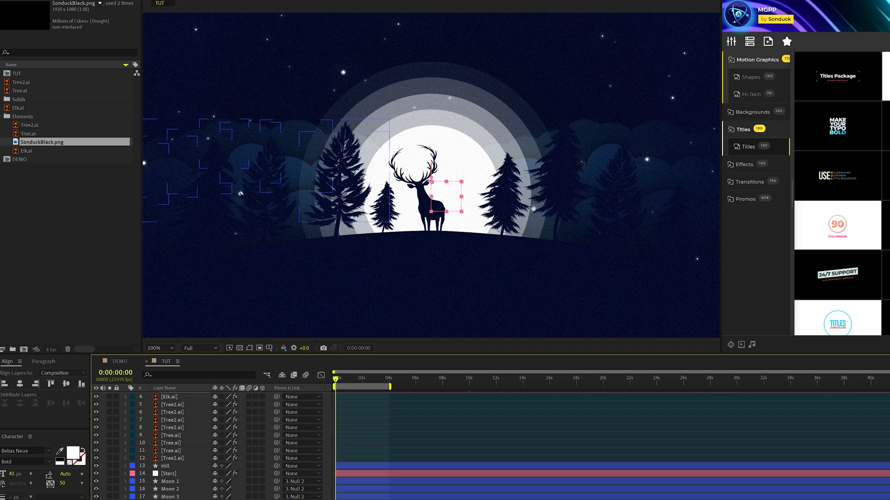
Step: Keyframe Clouds 5, 1 and 3 drifting right between 0 s and 10 s
click(343, 217)
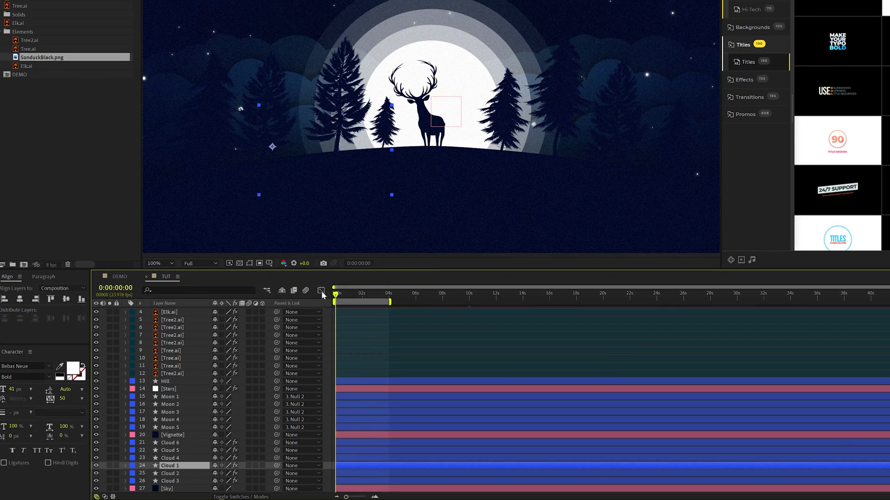
click(170, 482)
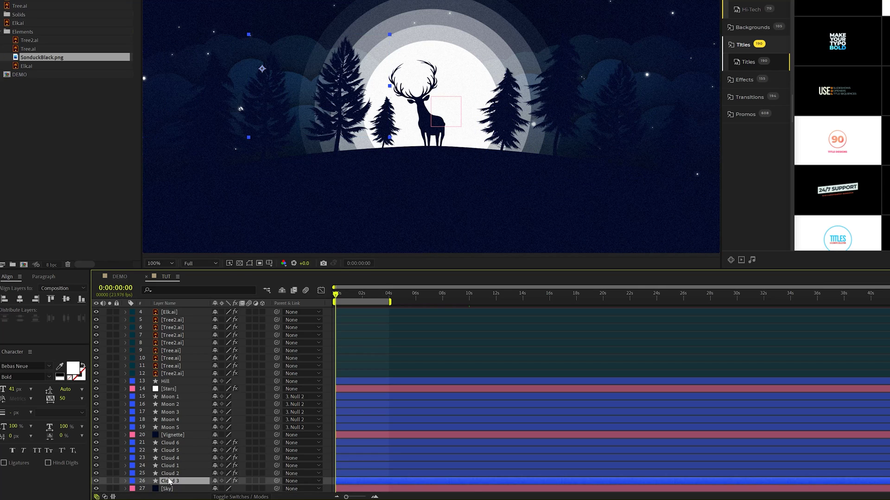
ctrl+click(169, 465)
ctrl+click(169, 450)
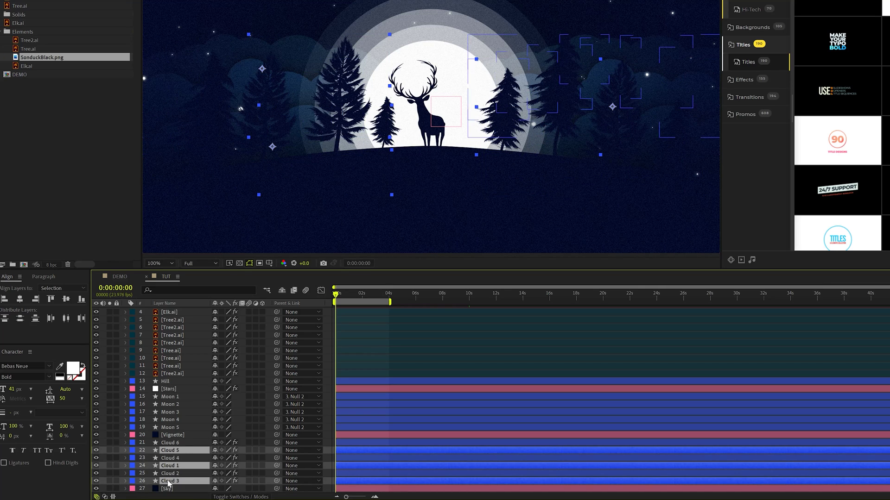
key(p)
scroll(185, 424, down, 1)
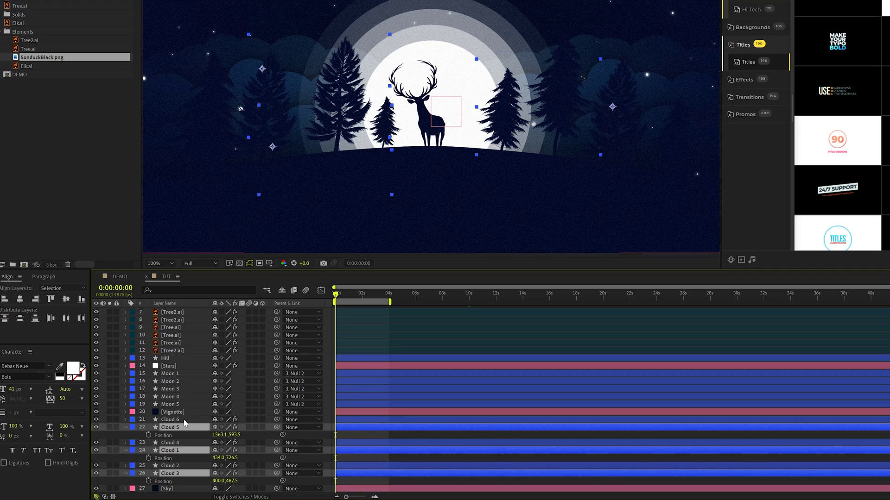
click(148, 435)
click(466, 297)
drag(465, 297, 469, 298)
drag(219, 435, 265, 430)
Step: Keyframe Clouds 6, 4 and 2 drifting left between 0 s and 10 s
key(Home)
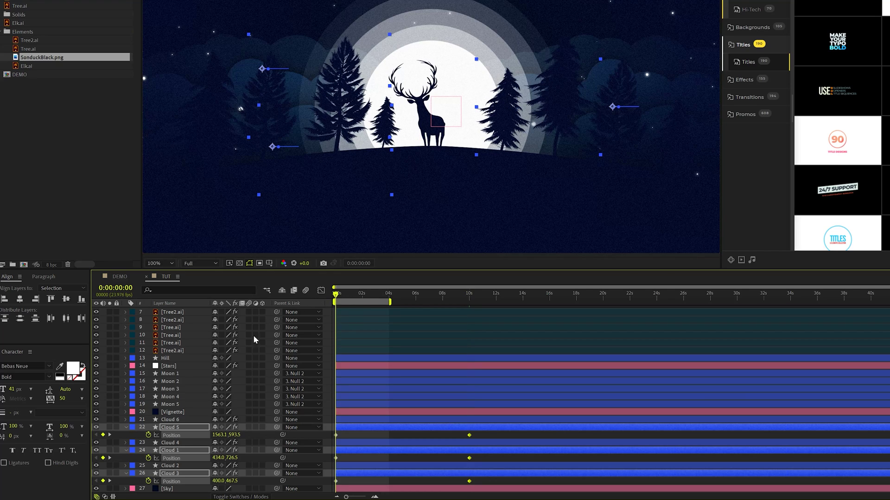
click(170, 419)
ctrl+click(169, 442)
ctrl+click(170, 465)
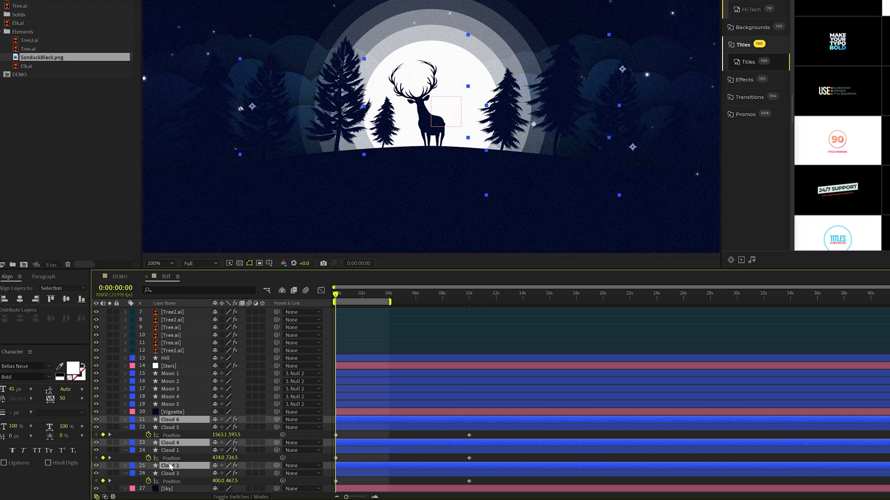
key(alt+shift+p)
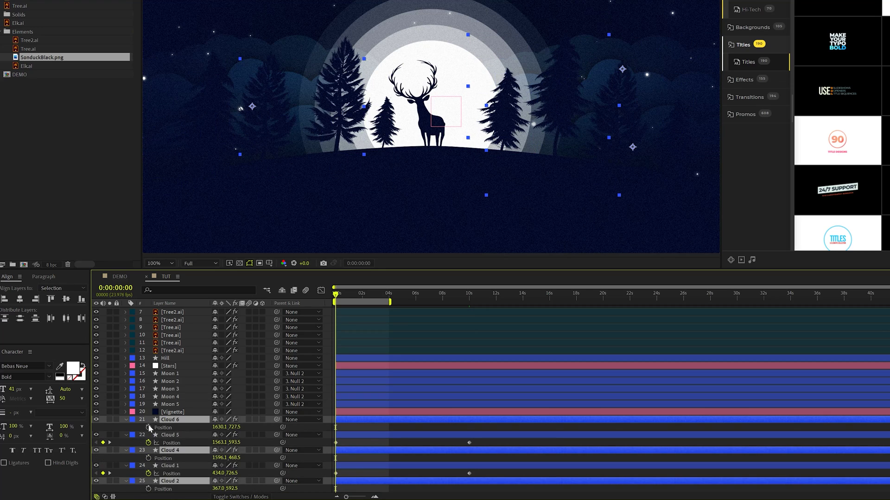
key(k)
drag(187, 423, 183, 422)
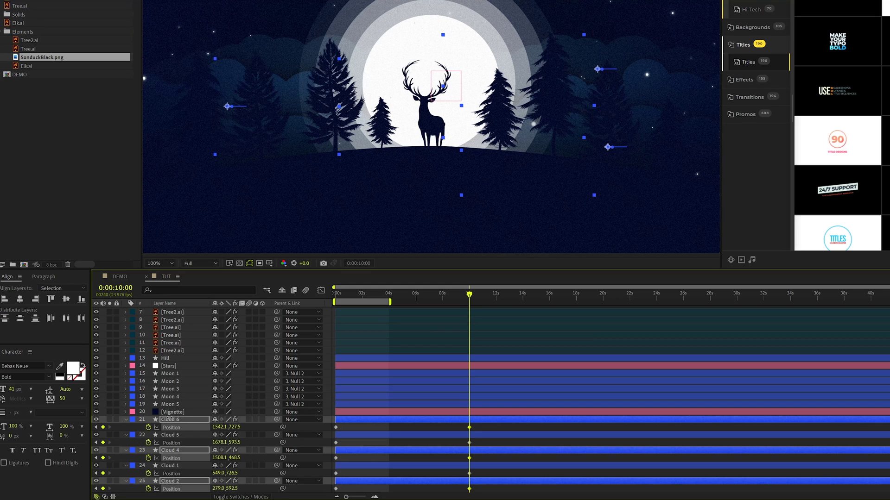
drag(159, 418, 156, 419)
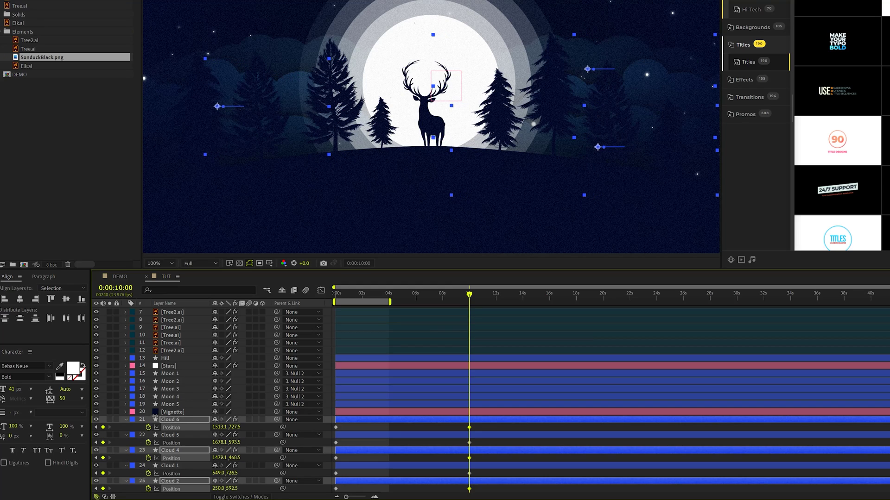